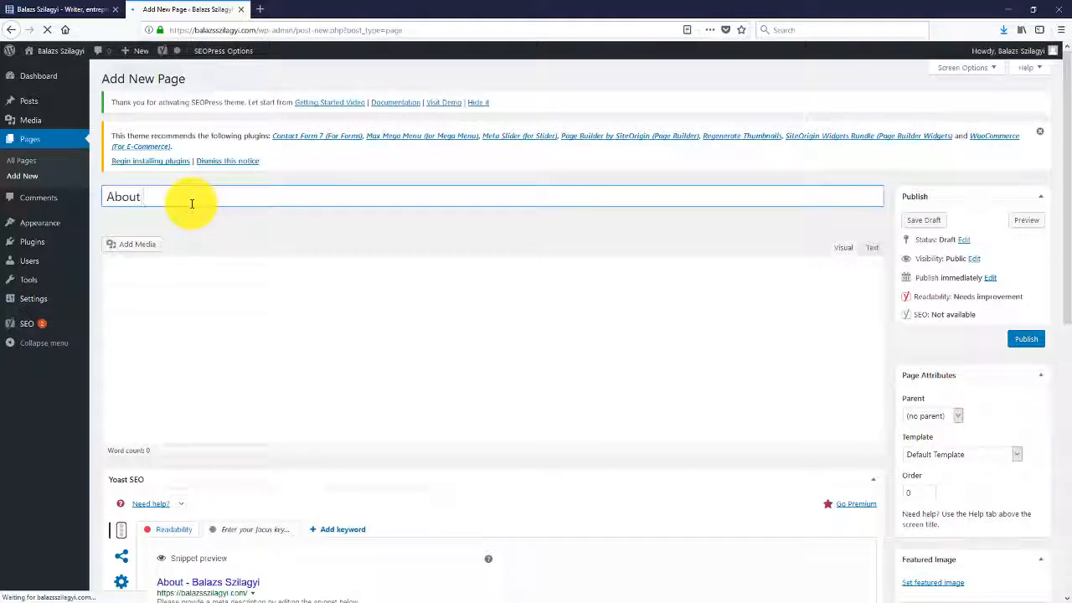
- Fill the About Me page body with the introduction, websites and contact text
left_click(178, 295)
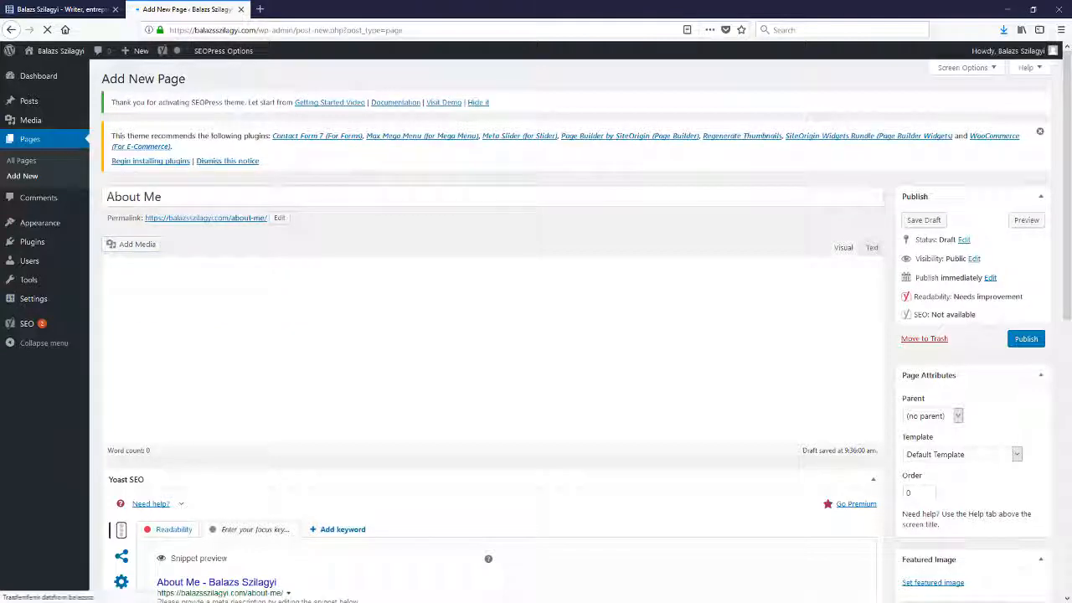
left_click(249, 295)
left_click(202, 302)
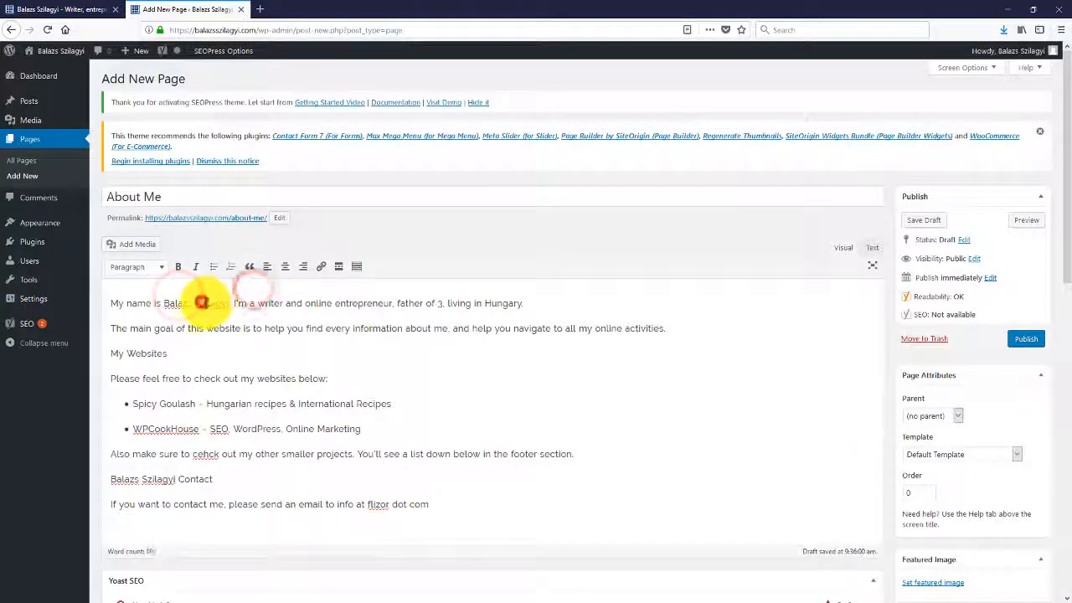
- Format the My Websites line and the contact title line as Heading 2
left_click(174, 350)
left_click(162, 266)
left_click(172, 328)
left_click(206, 475)
left_click(164, 268)
left_click(161, 331)
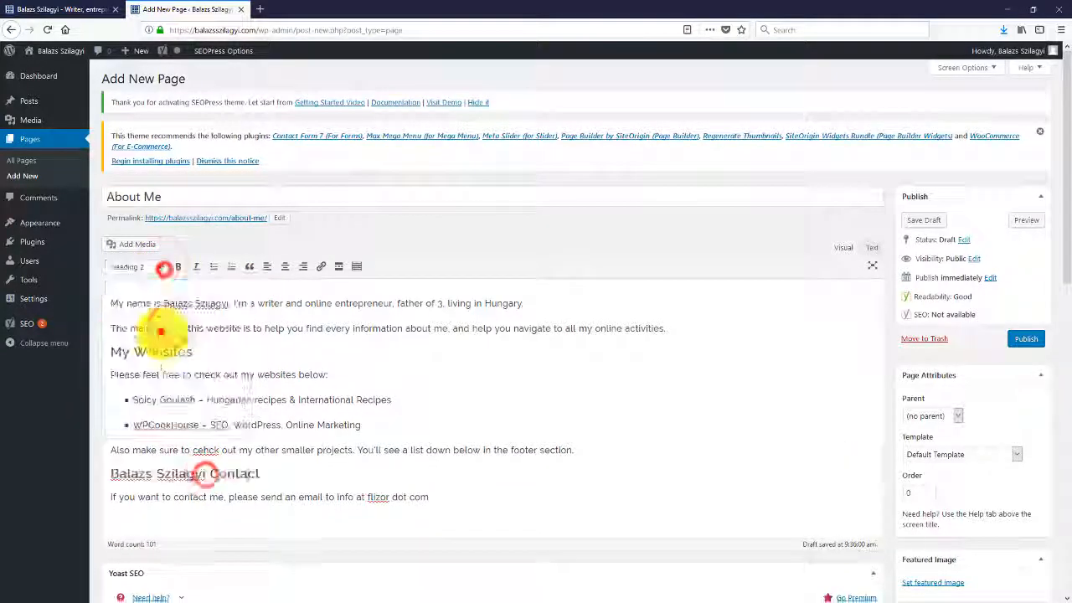
- Open spicygoulash.com in a new browser tab and copy its address
left_click(259, 8)
left_click(255, 31)
type("spicygoulash.com")
key("Return")
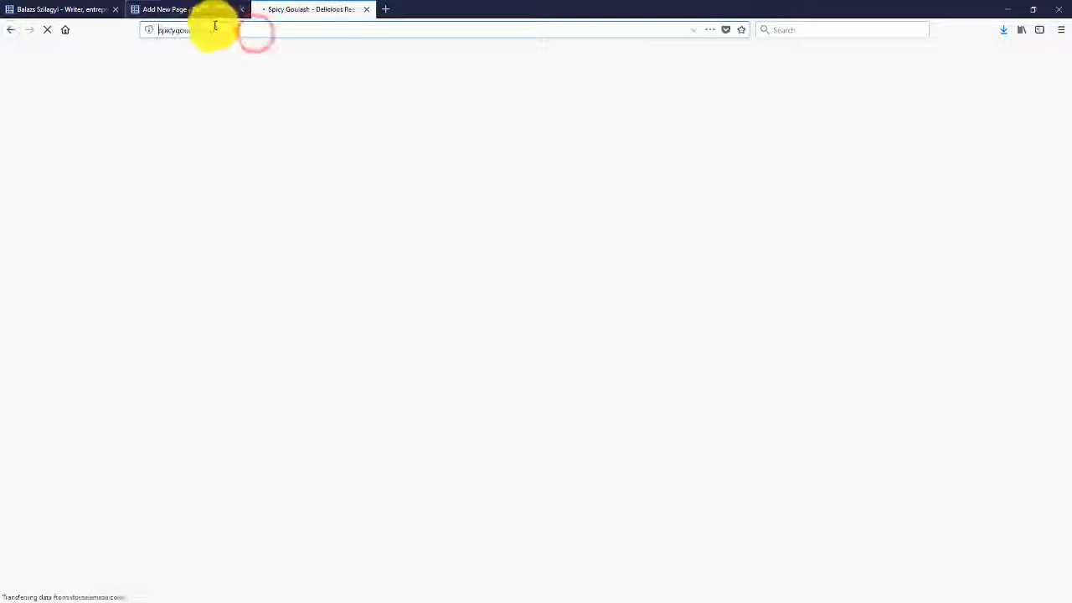
left_click(242, 32)
key("ctrl+c")
left_click(202, 9)
left_click_drag(134, 400, 392, 401)
left_click(321, 269)
key("ctrl+v")
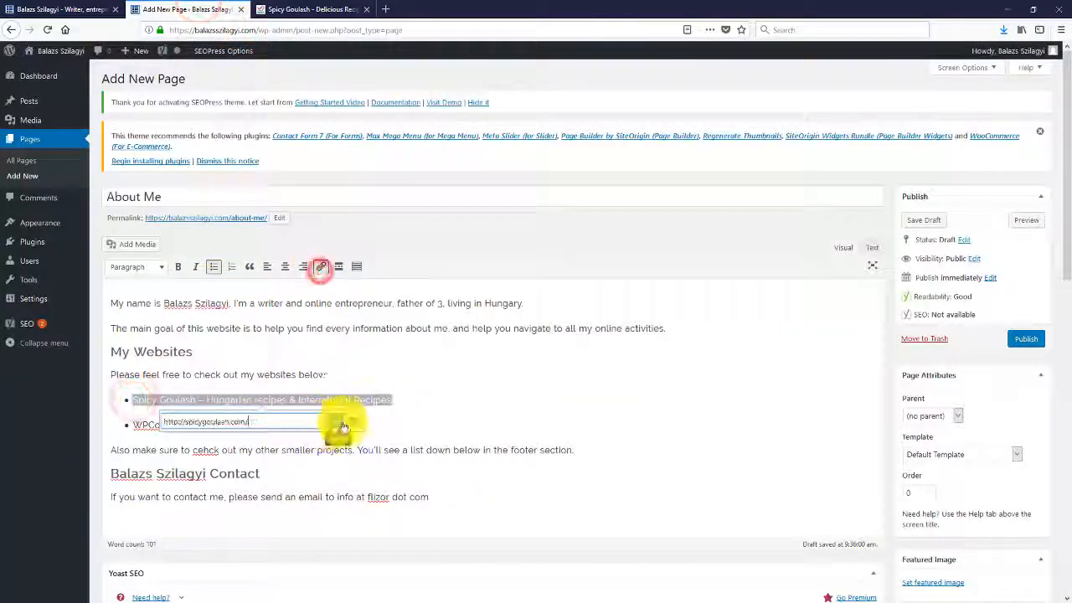
left_click(343, 427)
- Open wpcookhouse.com in another new browser tab
left_click(310, 9)
left_click(385, 9)
type("wpcookhouse.com")
key("Return")
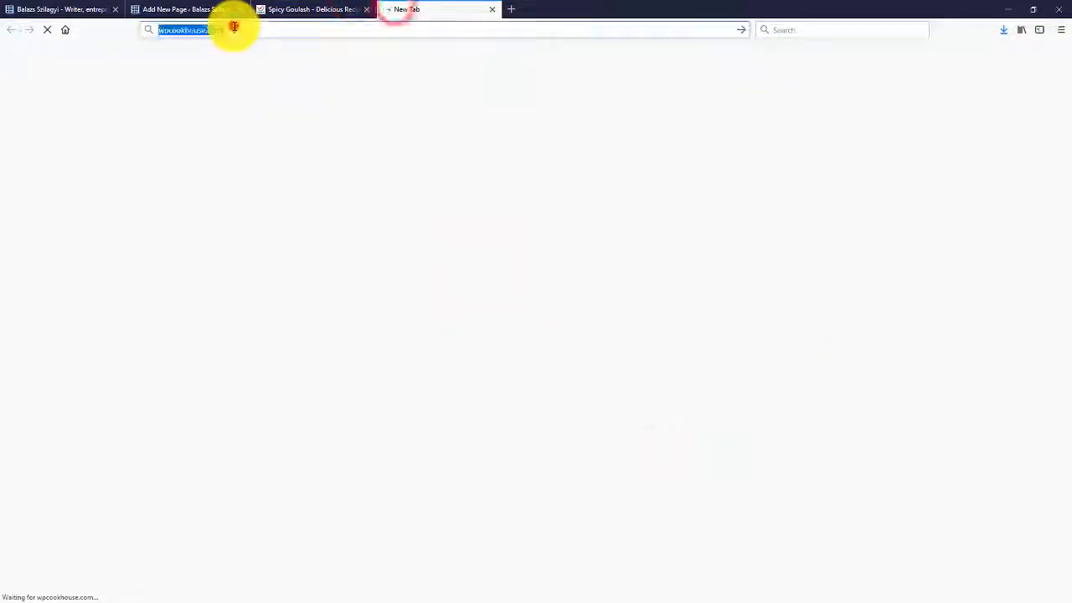
- Link the whole WPCookHouse list item on the About Me page to the WPCookHouse site address
left_click(227, 10)
left_click_drag(134, 424, 360, 424)
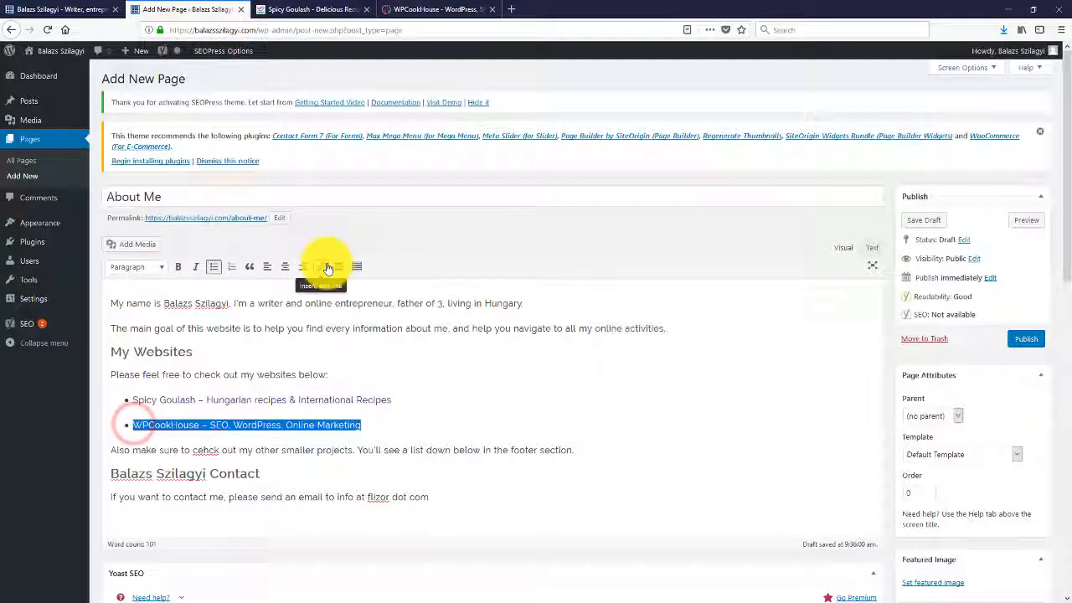
left_click(328, 267)
key("ctrl+v")
left_click(327, 439)
left_click(648, 449)
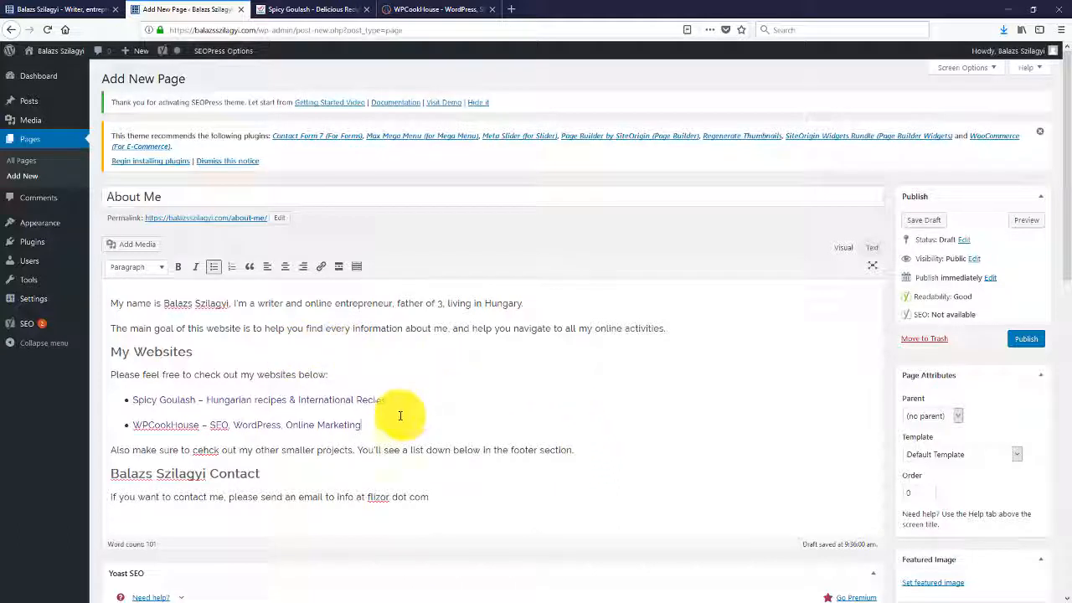
- Look over the Spicy Goulash and WPCookHouse home pages and return to the page editor
left_click(301, 9)
left_click(171, 285)
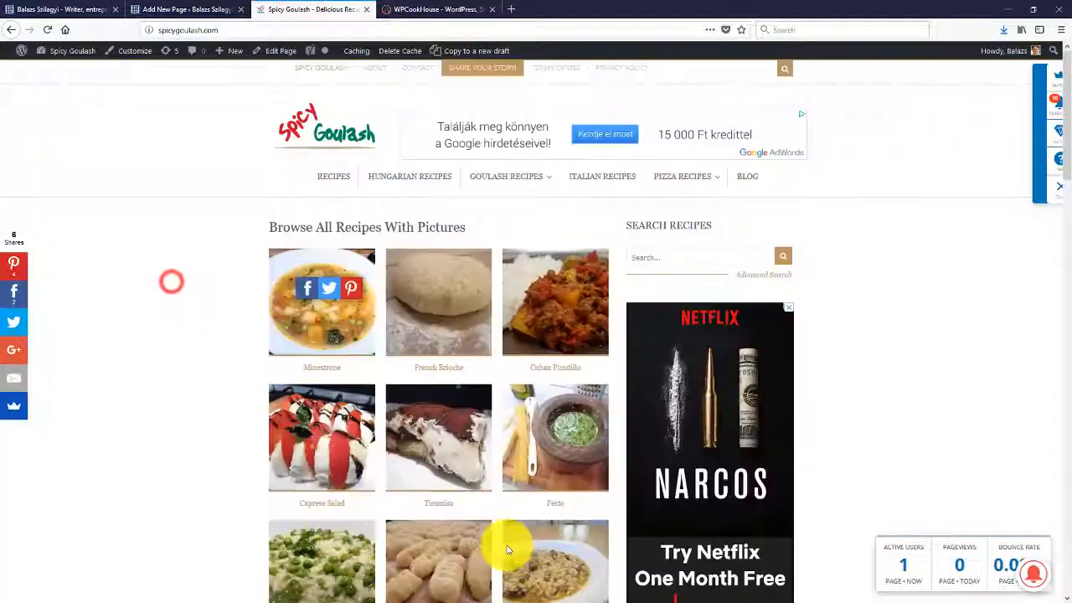
left_click(394, 9)
left_click(113, 387)
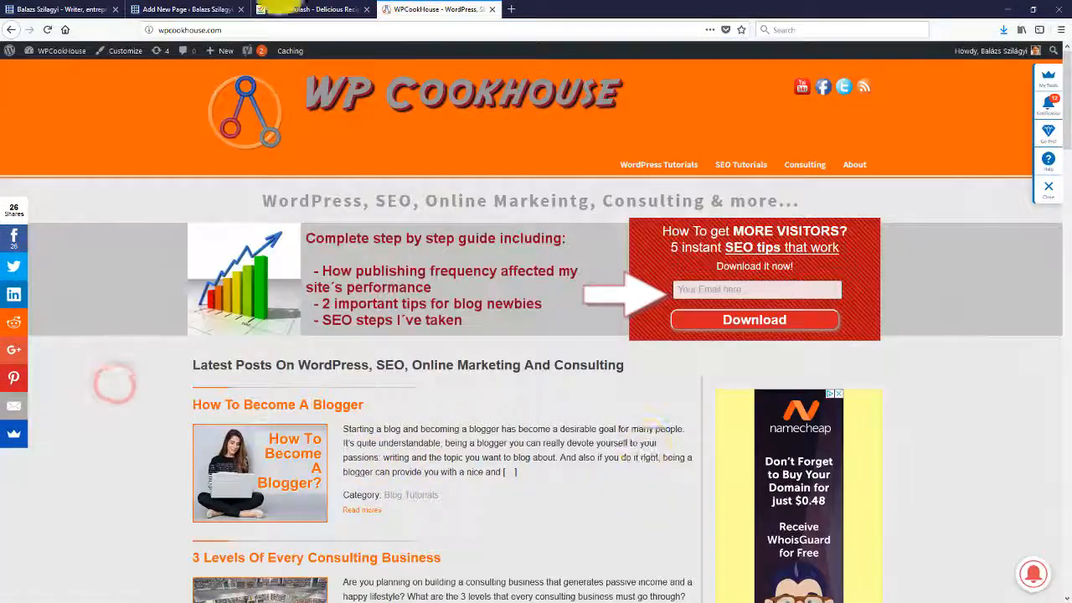
left_click(184, 9)
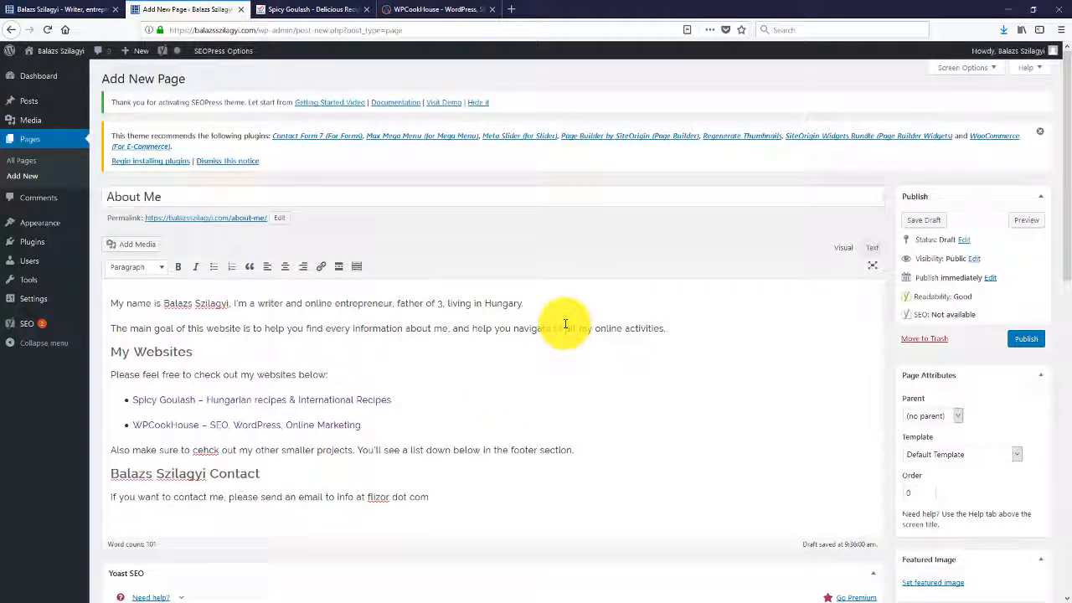
- Upload the portrait photo, title it with the person's name, and insert it at Medium size below the first paragraph
key("Return")
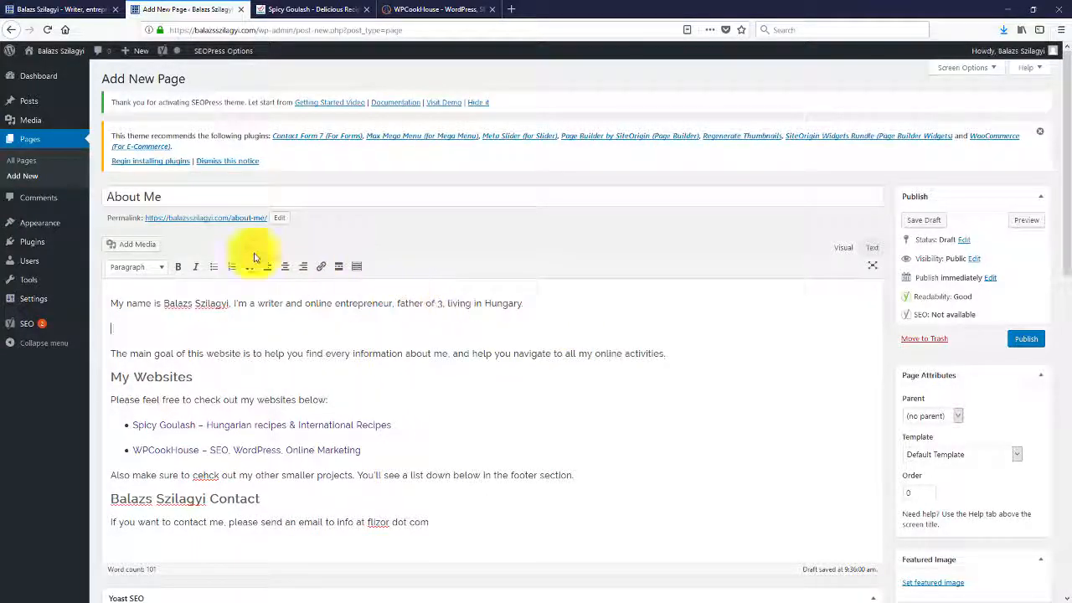
left_click(138, 245)
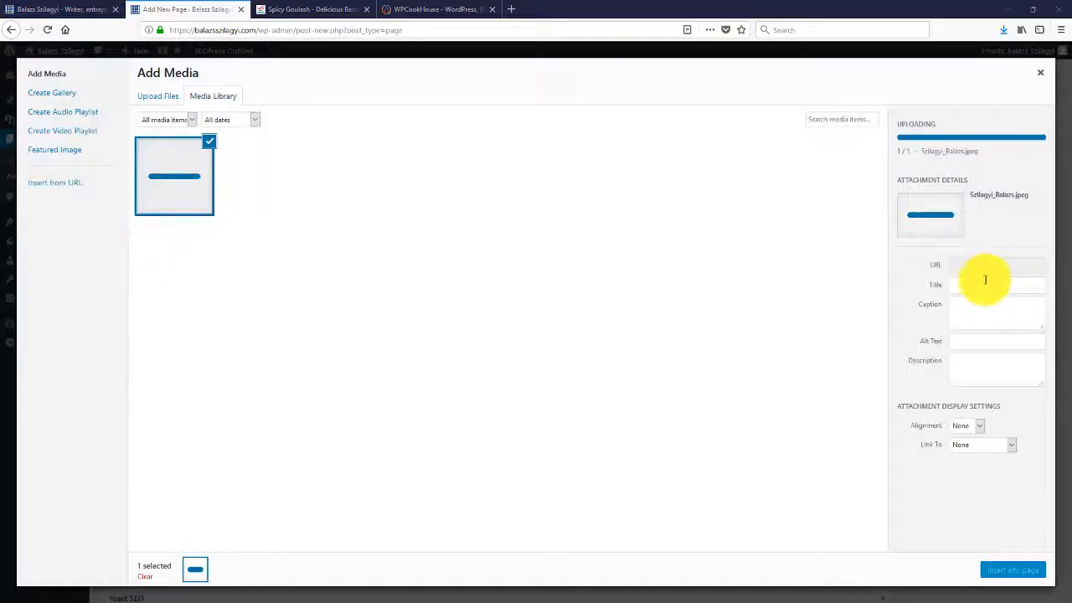
left_click(988, 258)
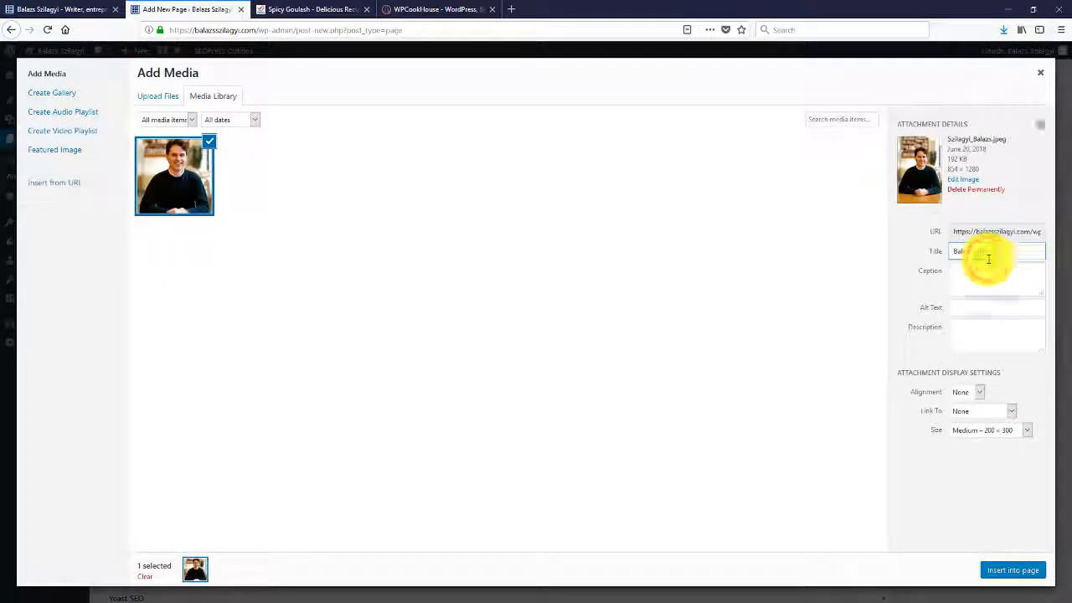
left_click(1005, 567)
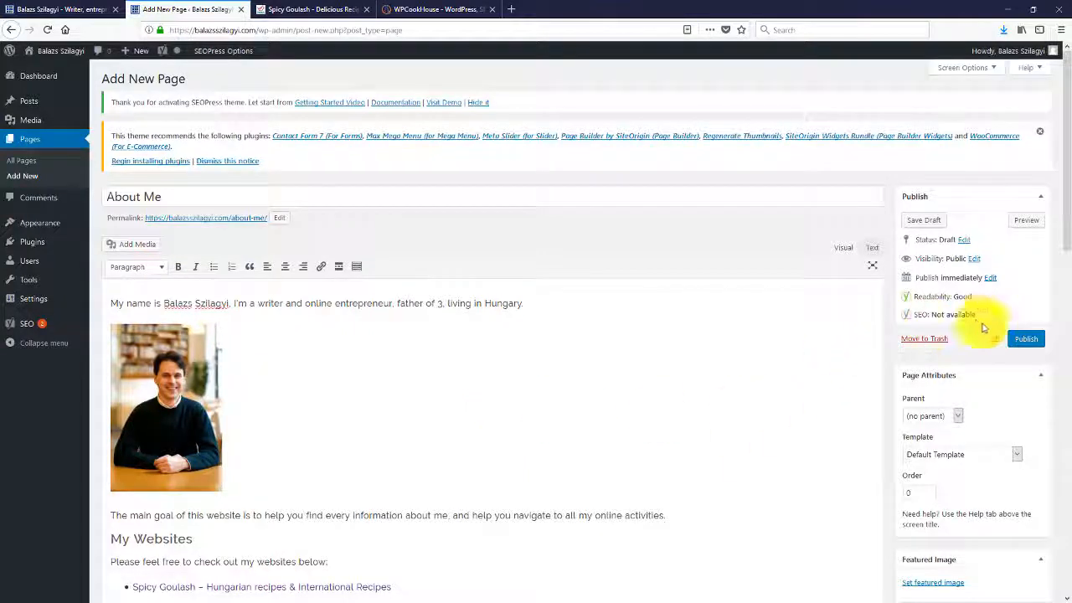
- Preview the draft page and centre-align the portrait photo
left_click(1027, 228)
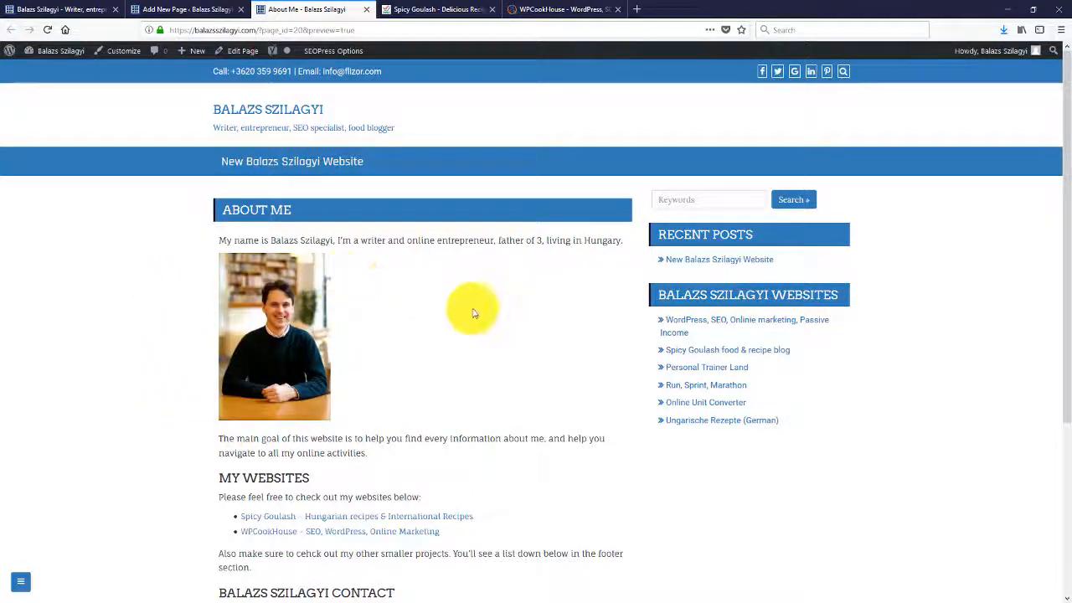
left_click(186, 9)
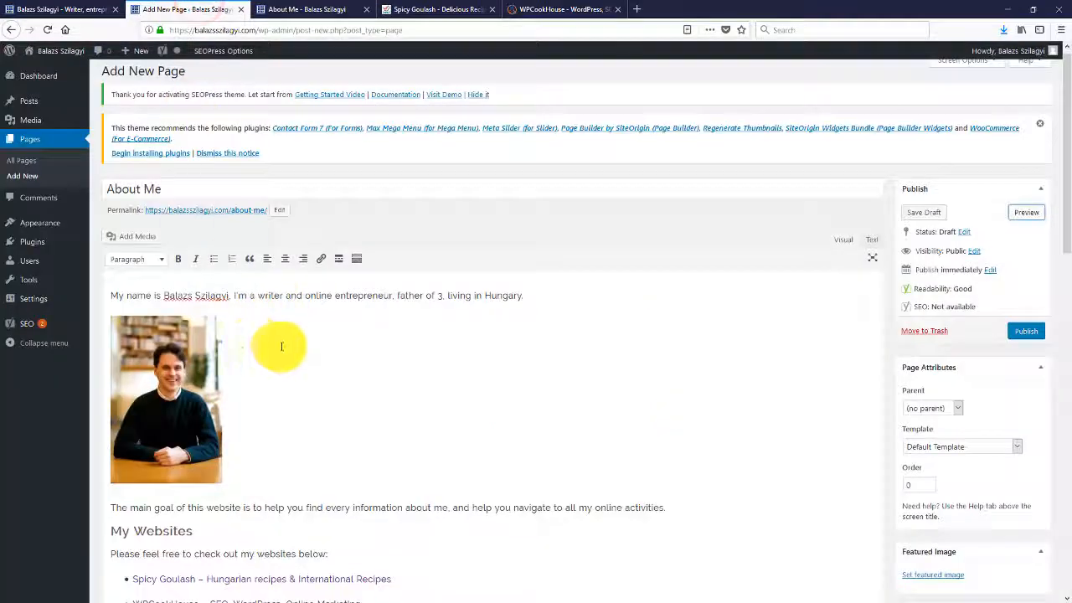
left_click(163, 368)
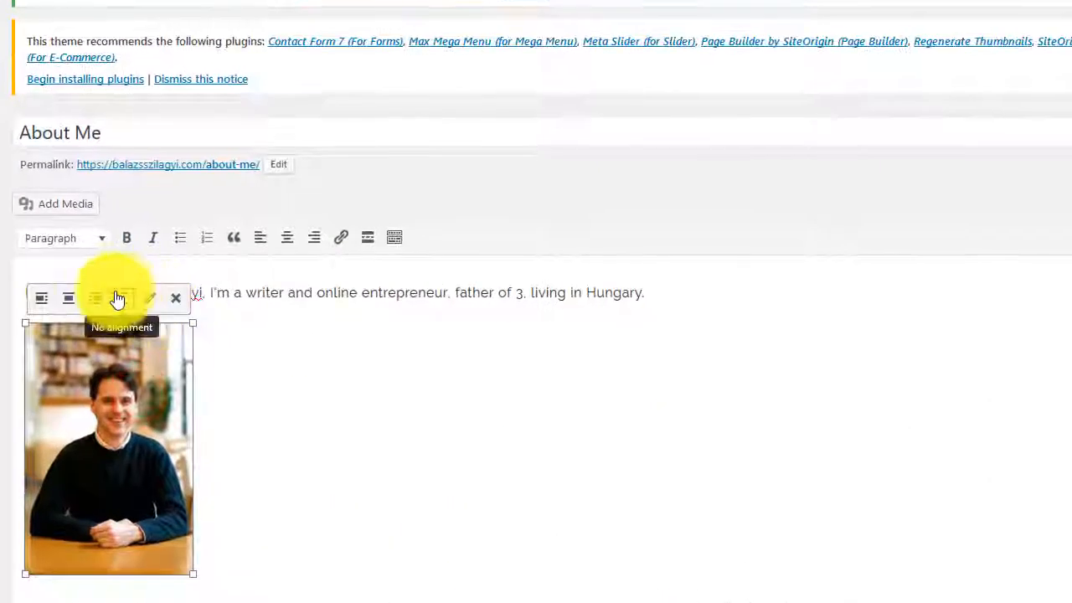
left_click(73, 308)
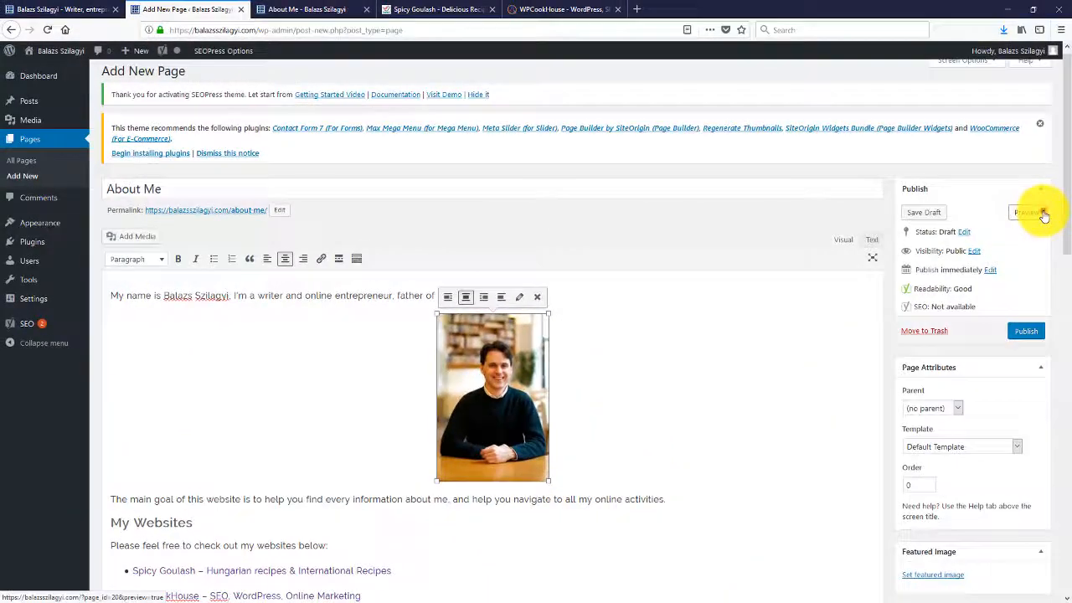
- Publish the About Me page after previewing the layout, and view the published page
left_click(1042, 215)
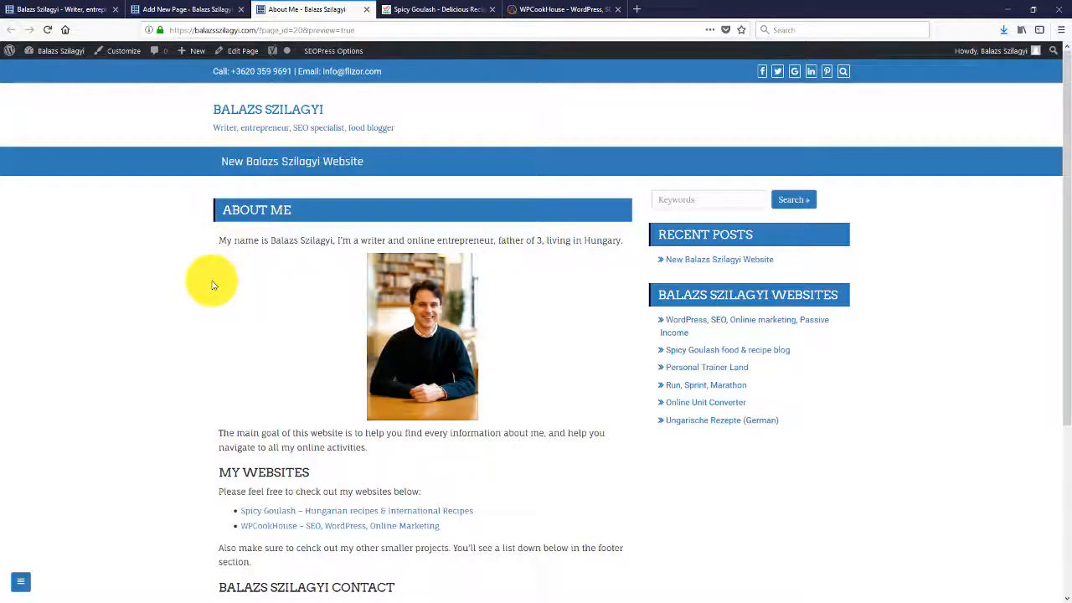
left_click(165, 9)
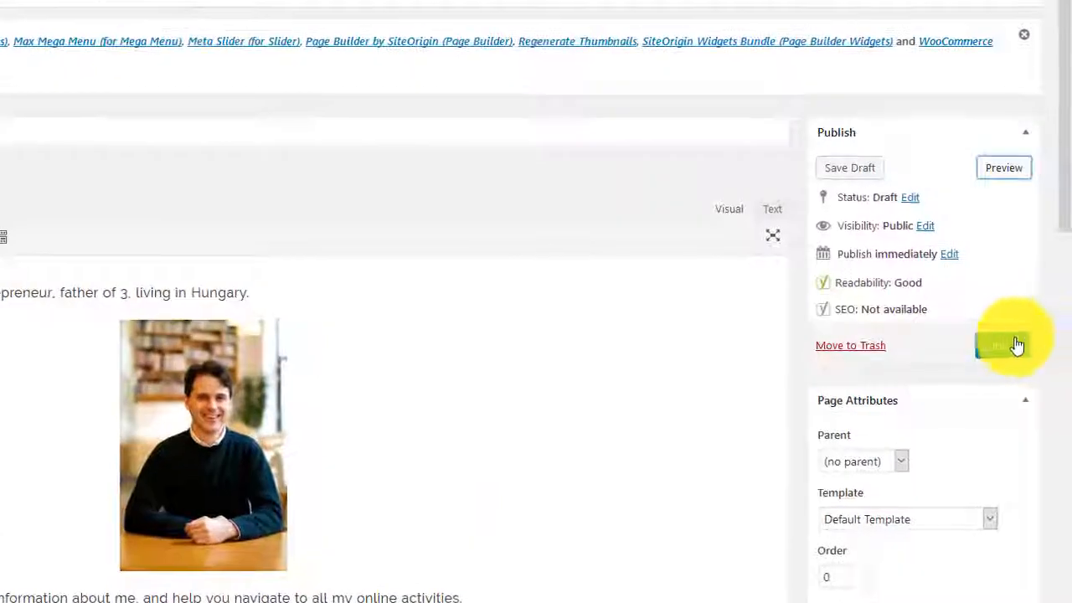
left_click(1026, 334)
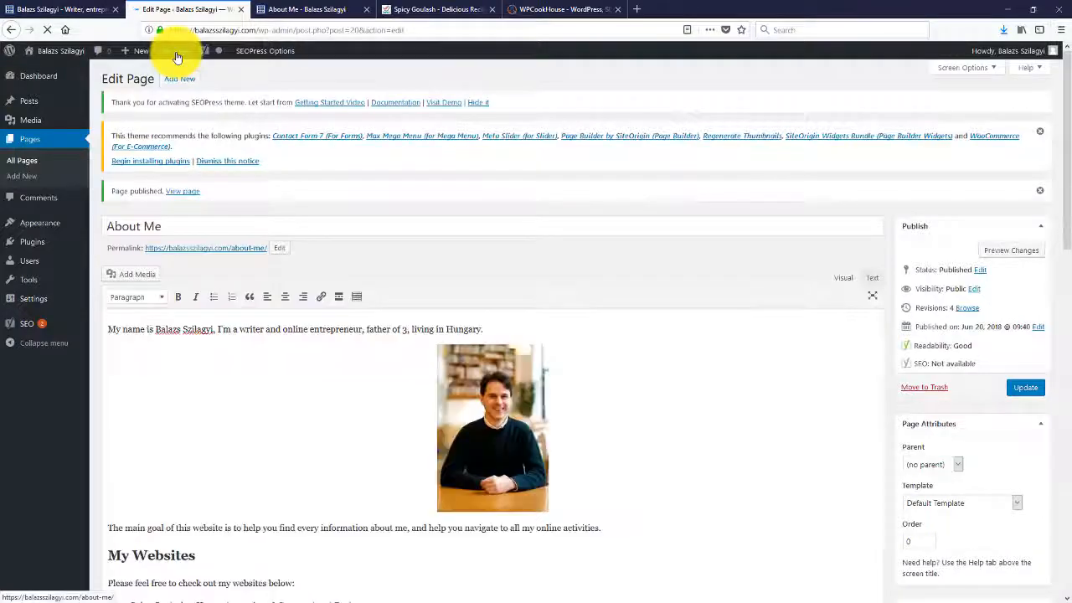
left_click(176, 53)
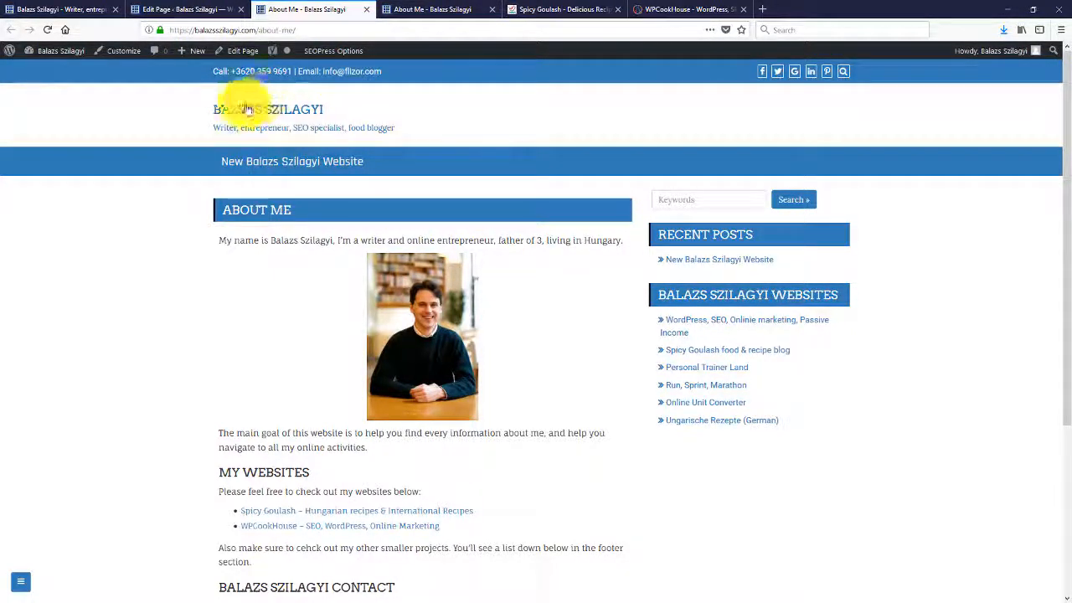
left_click(92, 7)
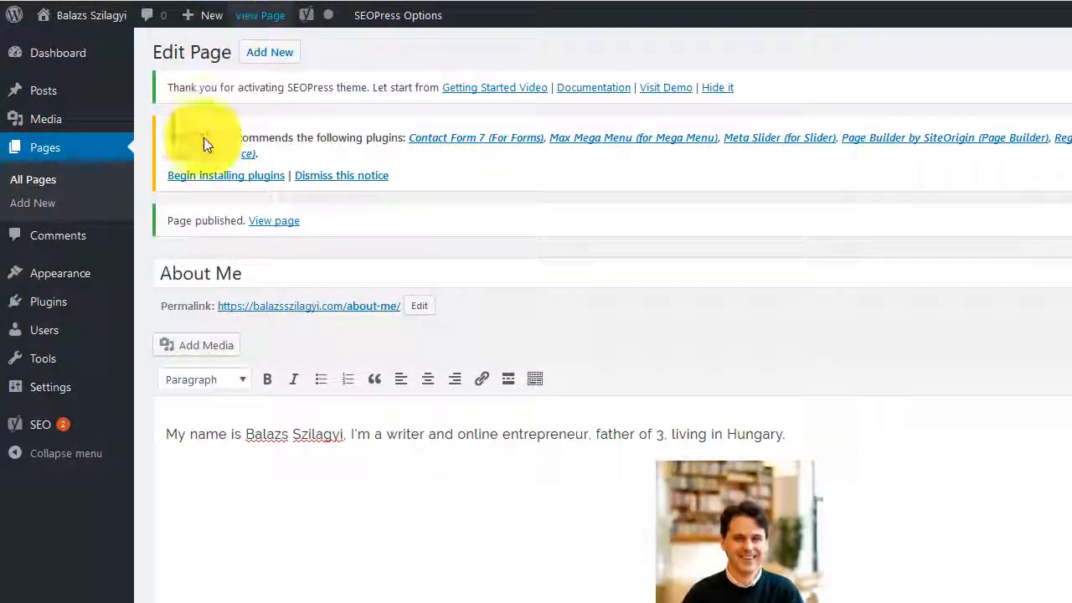
- Add the About Me page to the Main Menu and remove the existing post item from it
mouse_move(70, 285)
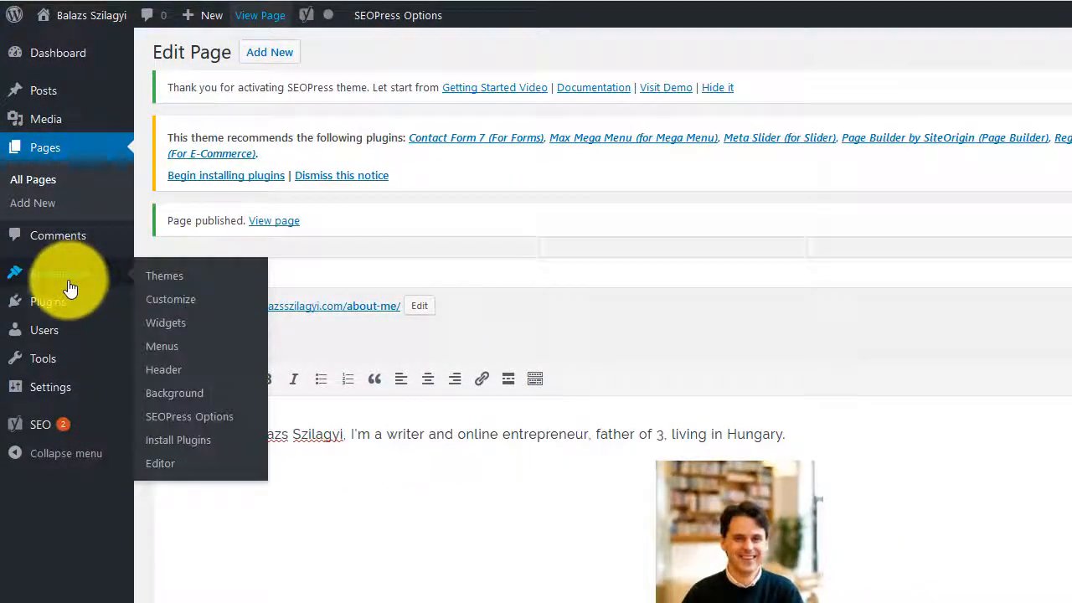
left_click(167, 350)
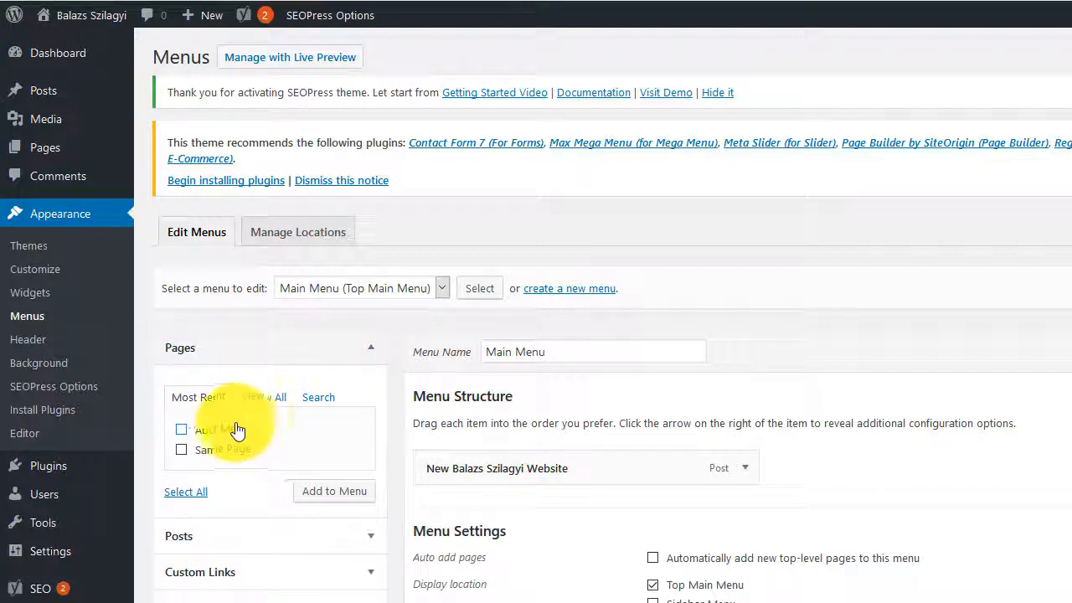
left_click(179, 431)
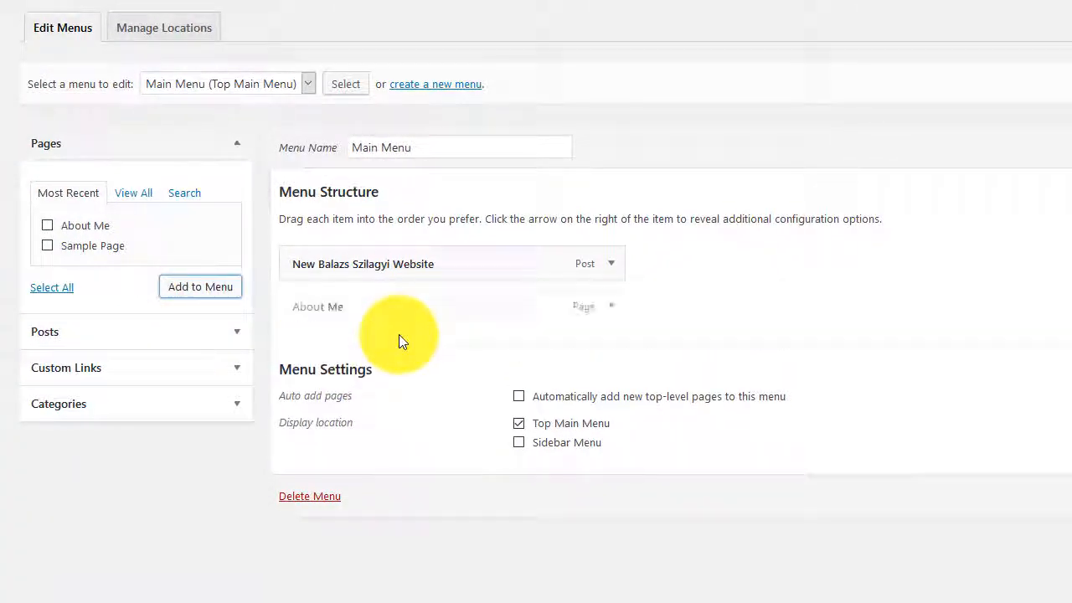
left_click(612, 265)
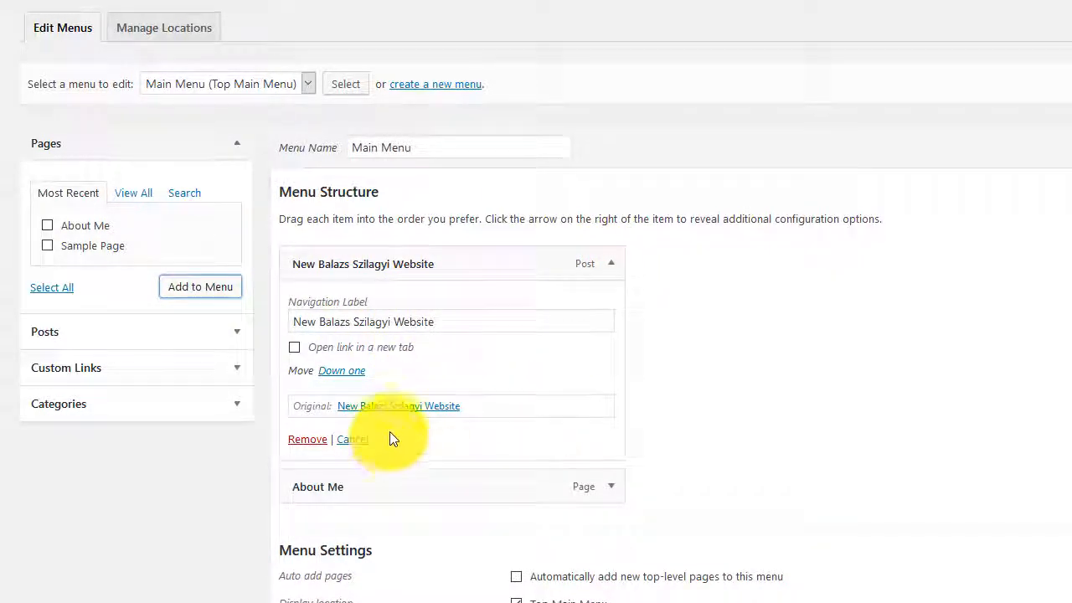
left_click(308, 441)
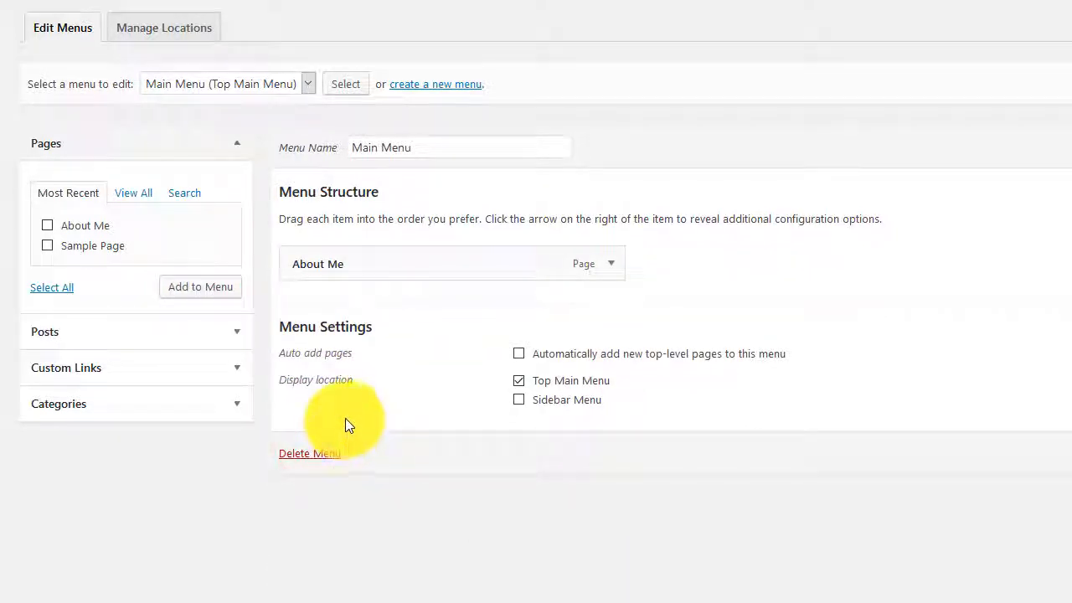
- Add a custom link named Home with the site's home address to the Main Menu and place it above About Me
left_click(234, 370)
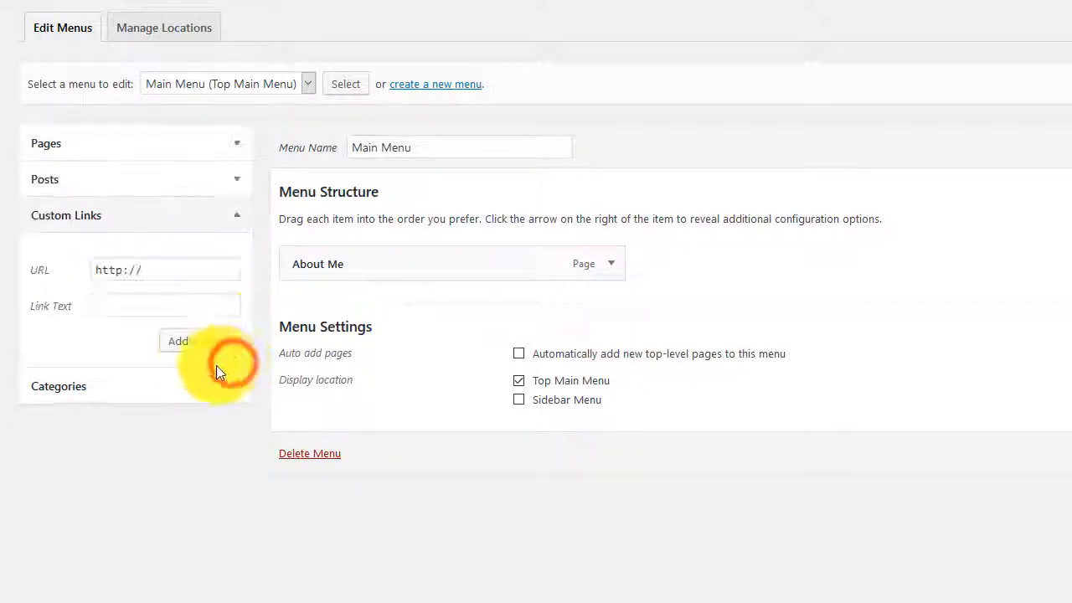
left_click(184, 274)
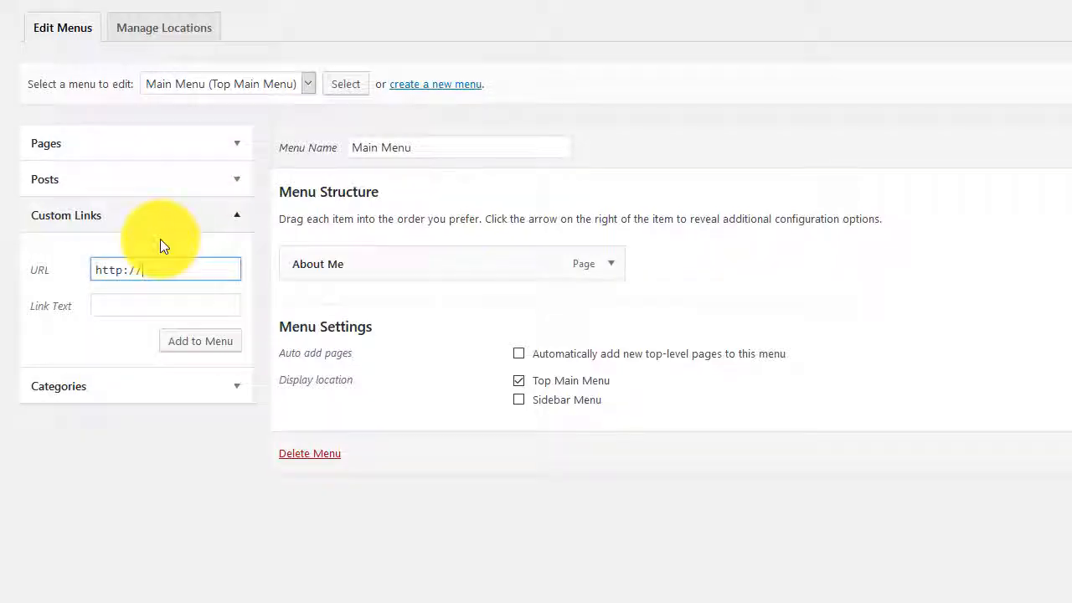
left_click_drag(163, 267, 17, 271)
type("http://balazsszilagyi.com/")
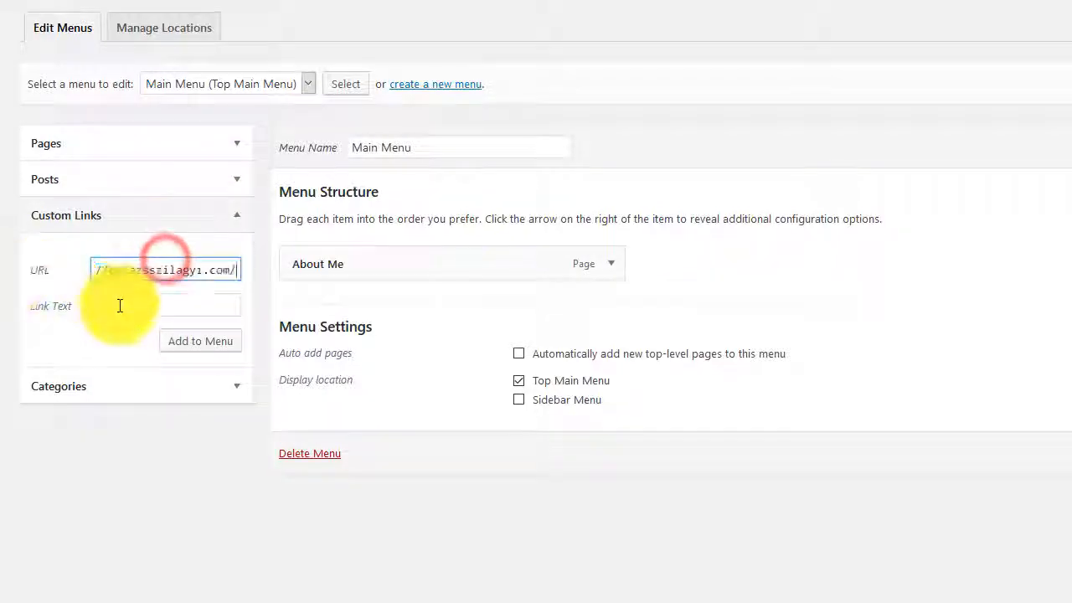
left_click(120, 309)
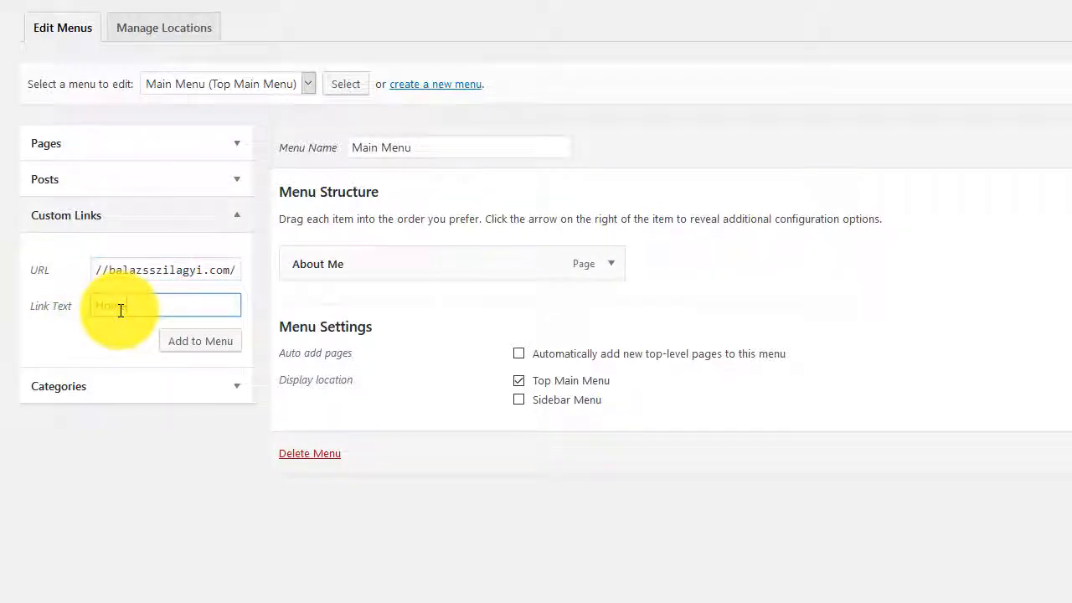
type("Home")
left_click(186, 343)
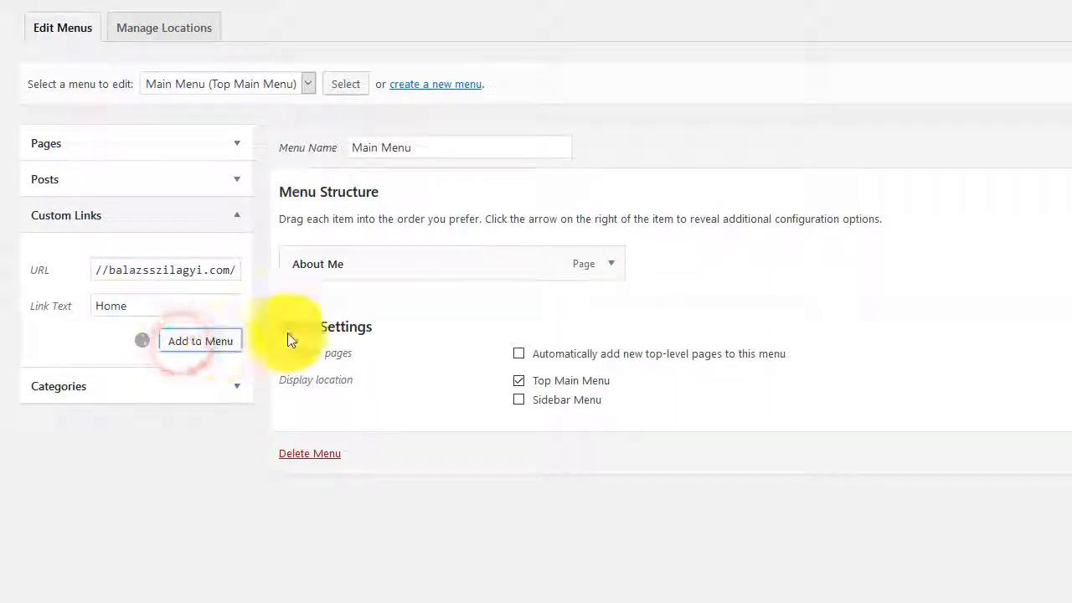
left_click_drag(337, 315, 349, 263)
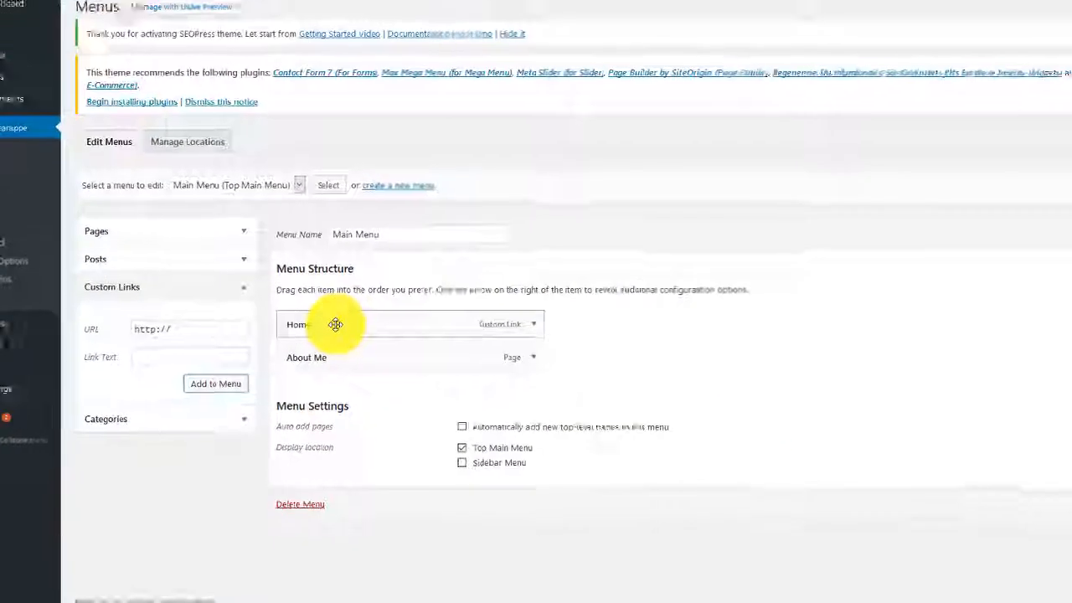
- Save the Main Menu, reload the site's home page and test its About Me menu link
left_click_drag(335, 324, 336, 323)
left_click(1014, 275)
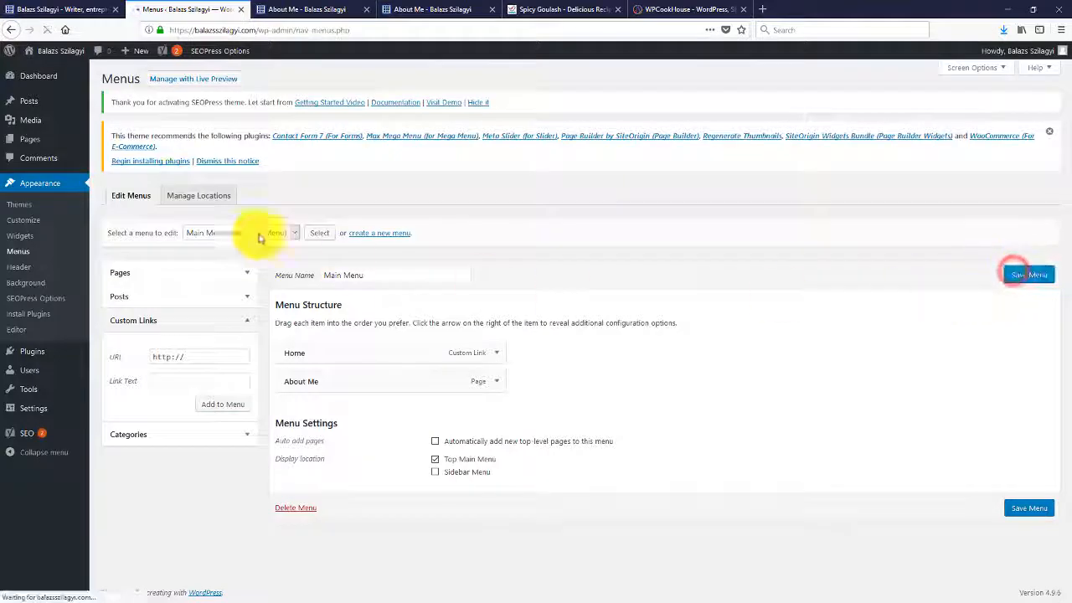
left_click(30, 10)
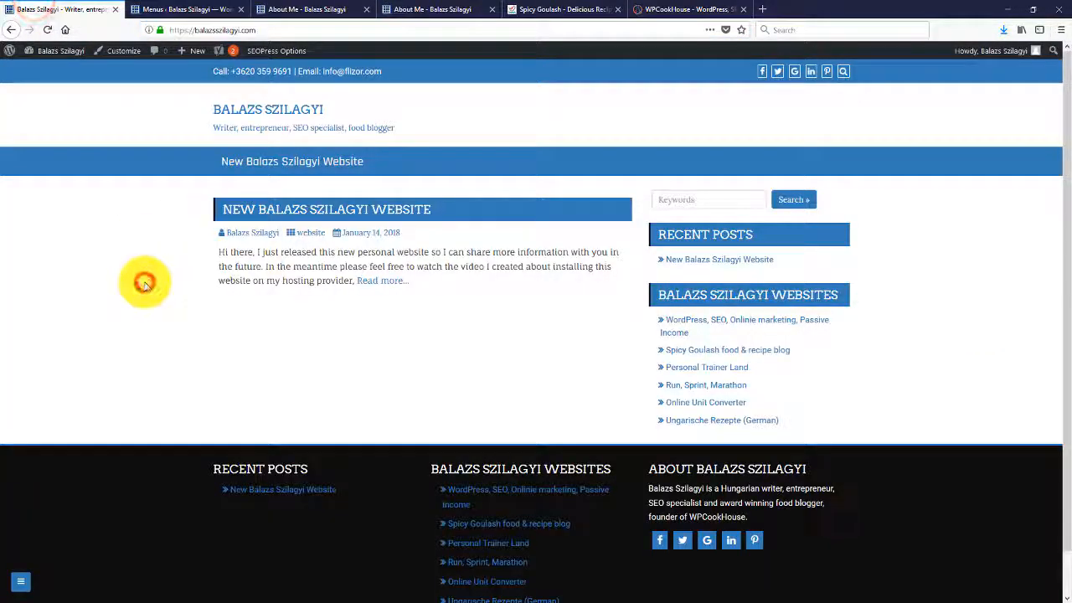
key("F5")
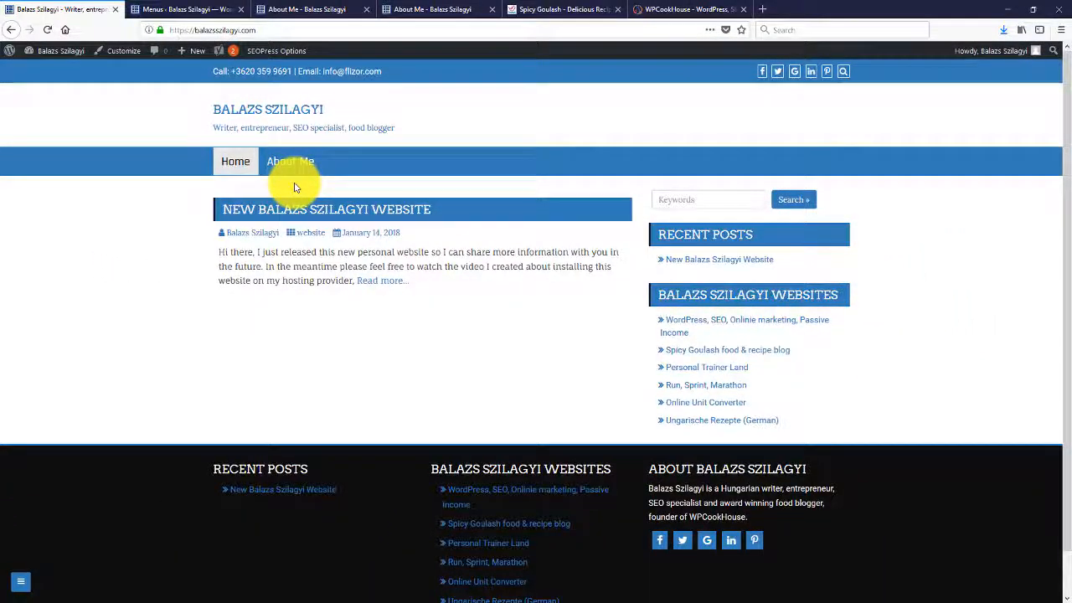
left_click(289, 161)
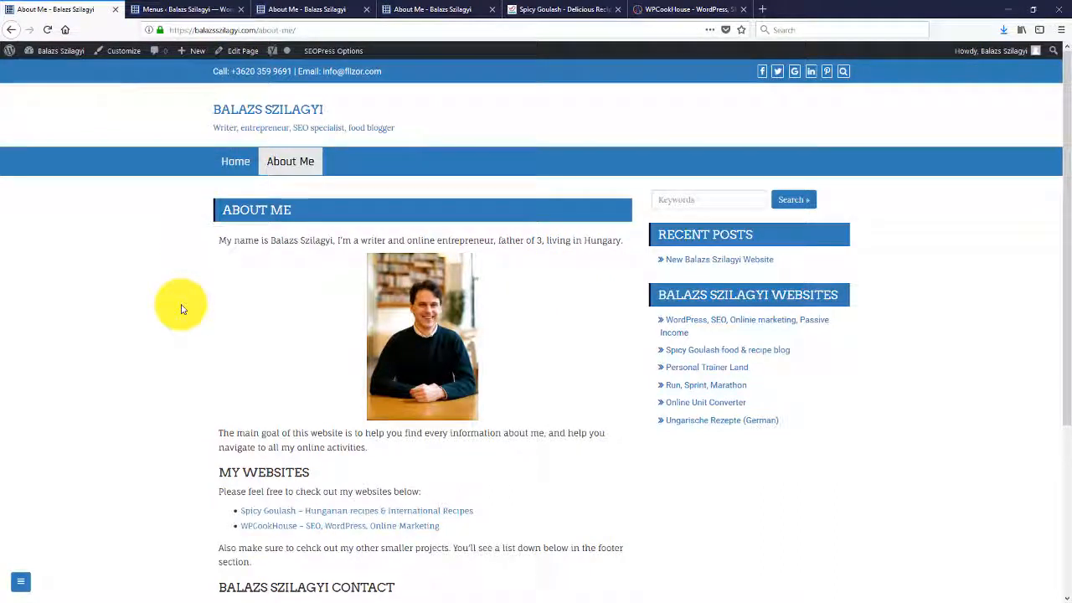
- Create a new menu named About
left_click(188, 10)
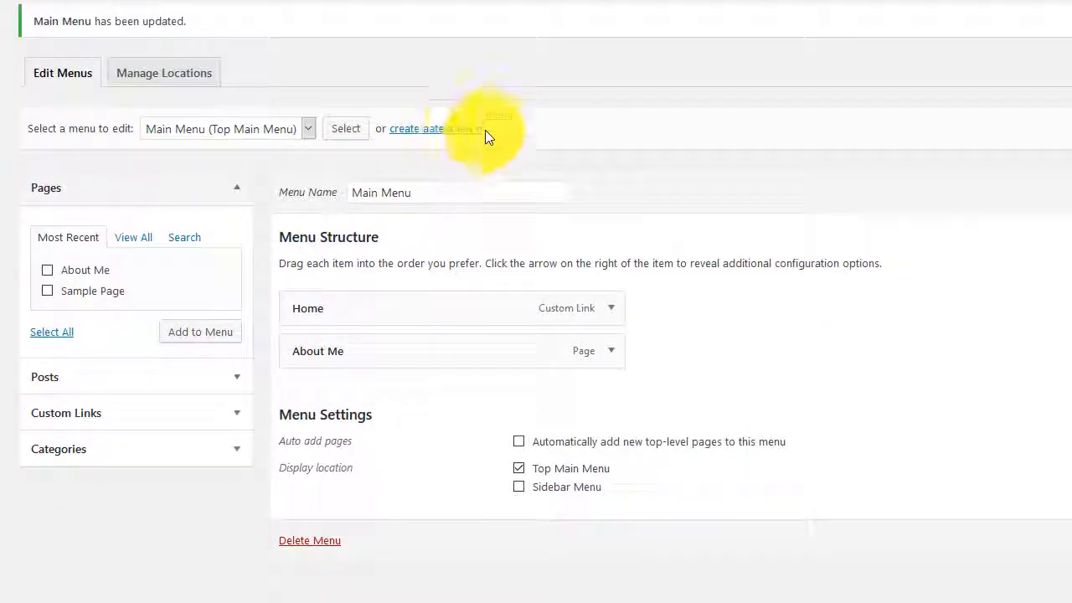
left_click(428, 128)
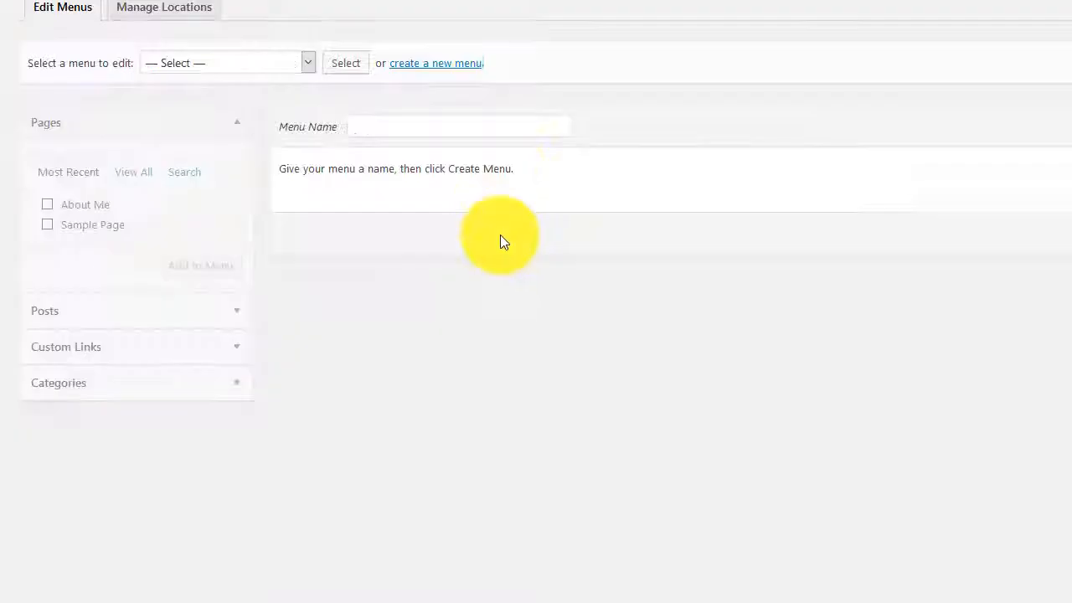
left_click(419, 143)
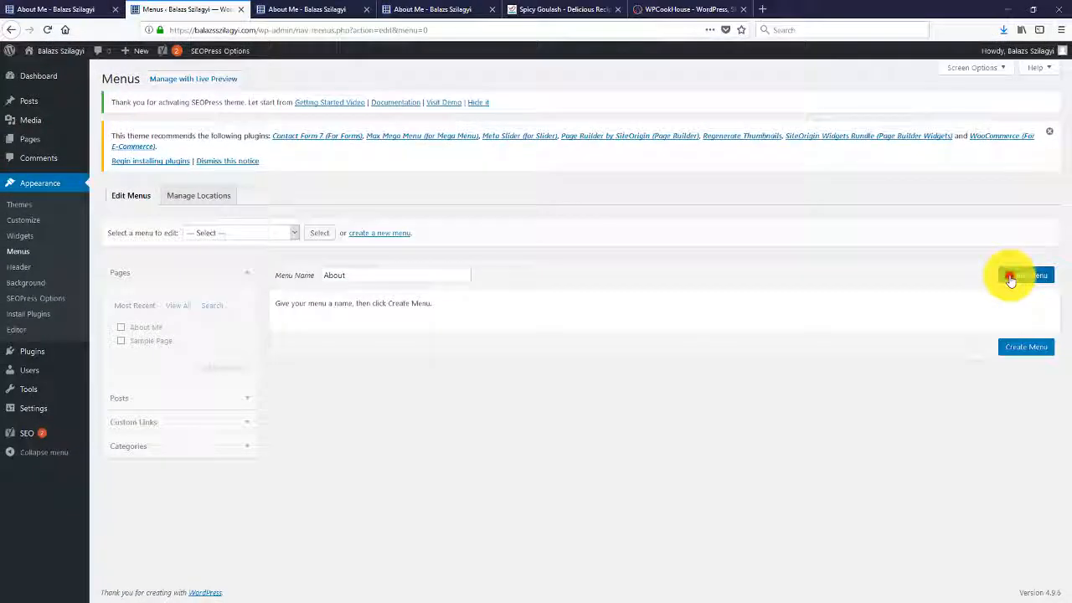
left_click(1011, 280)
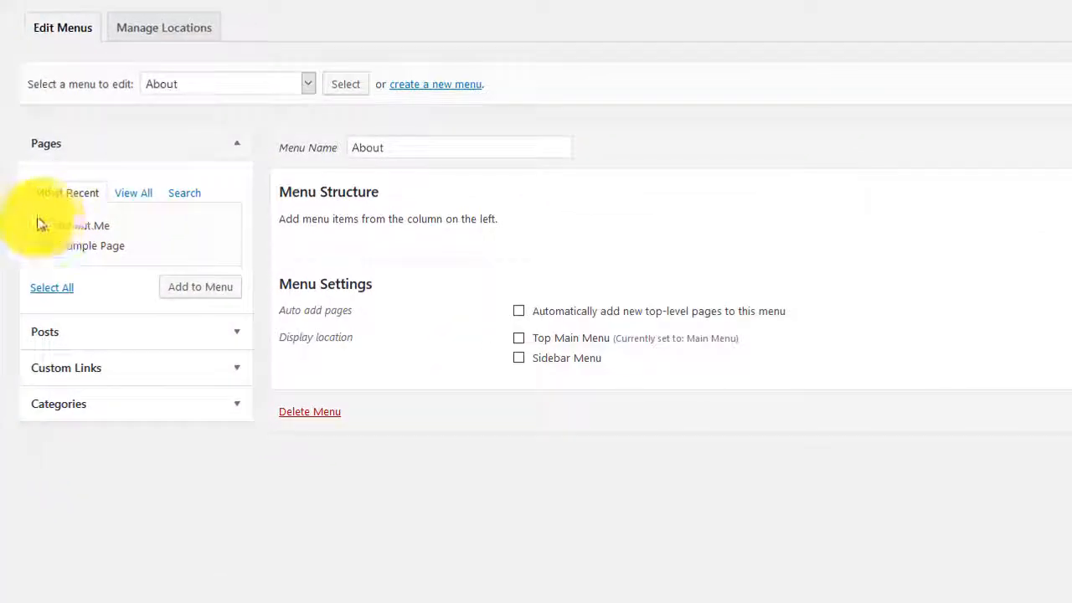
- Add the About Me page to the About menu and save the menu
left_click(52, 226)
left_click(208, 290)
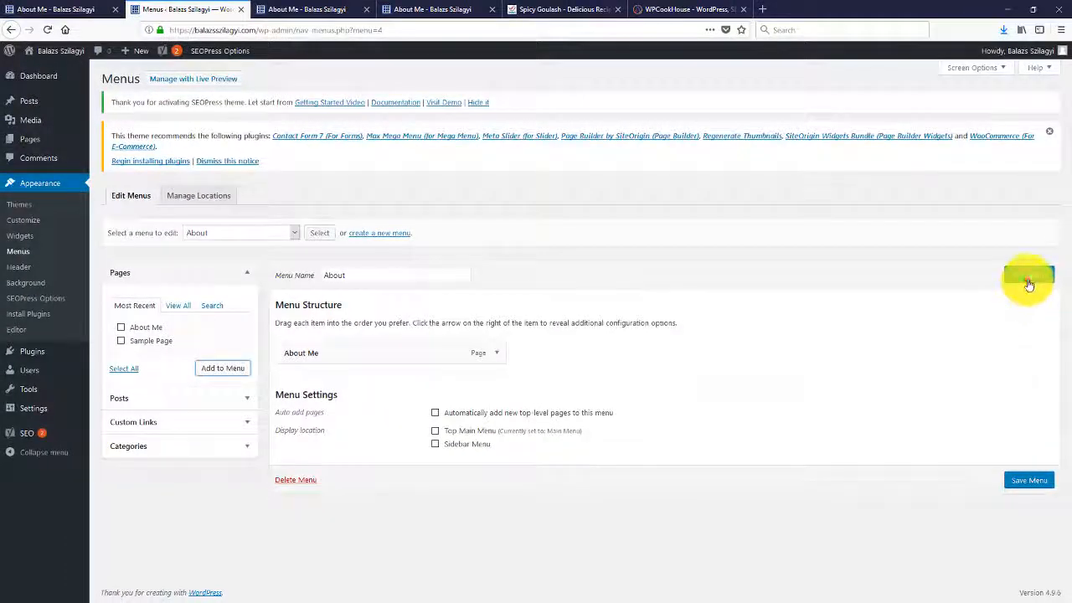
left_click(1026, 277)
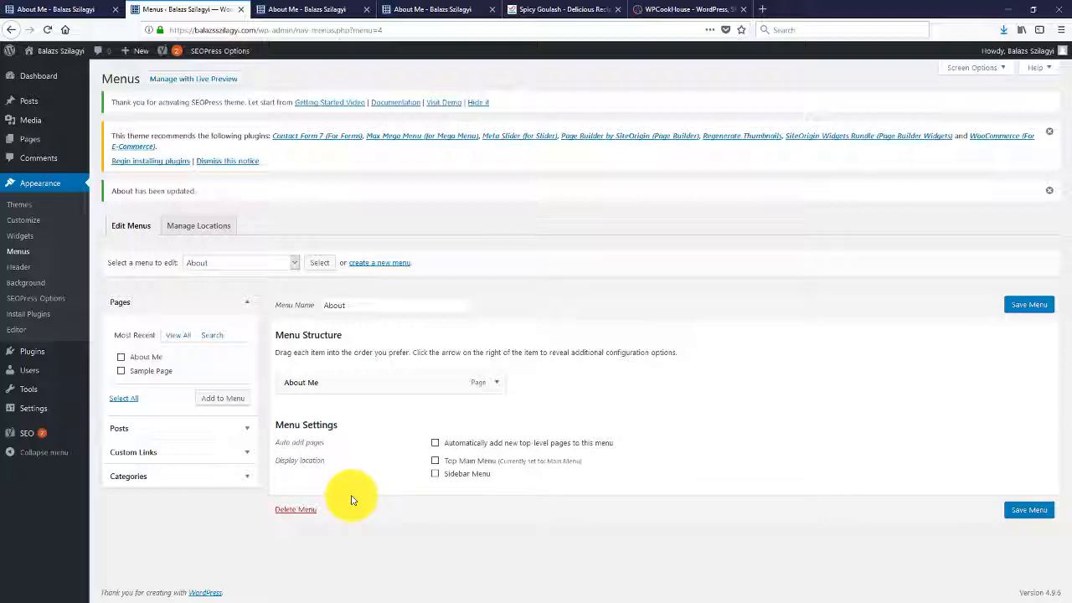
- Open the Widgets settings and compare the widget areas with the footer columns on the published About Me page
left_click(99, 14)
scroll(742, 424, "down", 5)
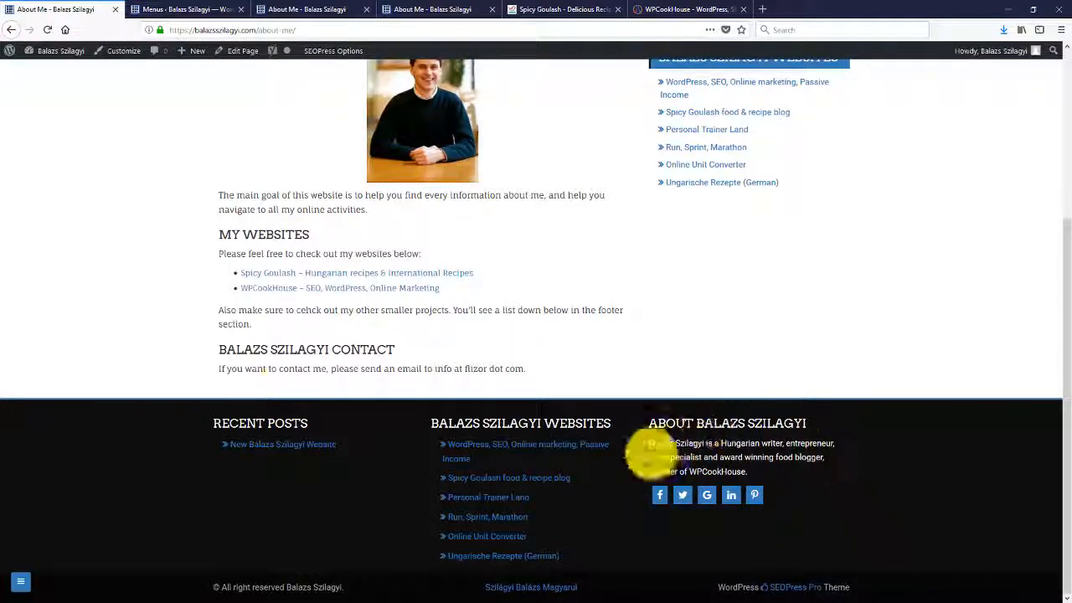
left_click(185, 10)
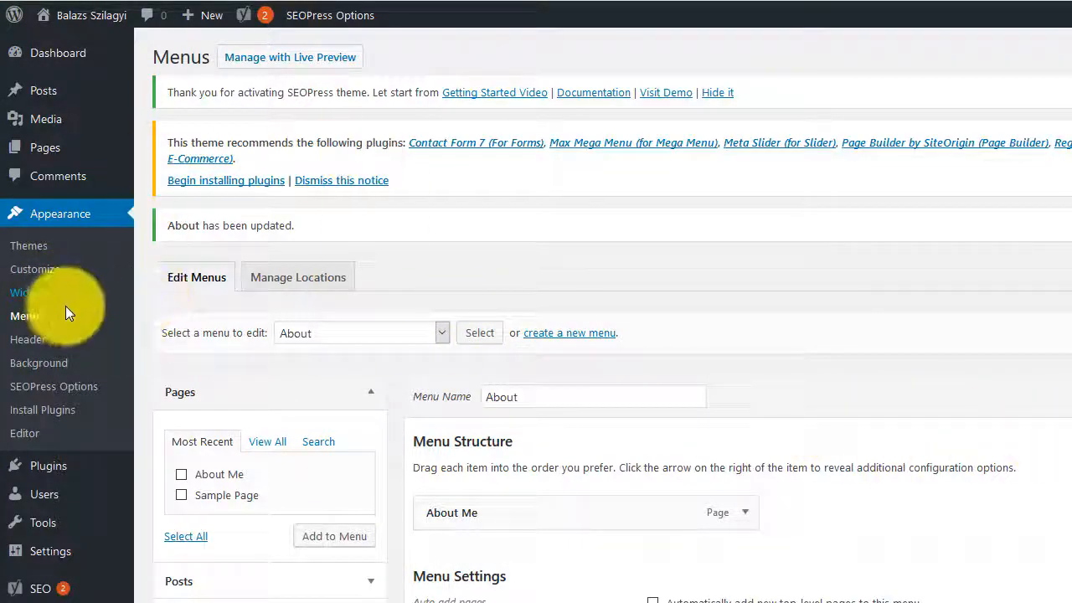
left_click(62, 294)
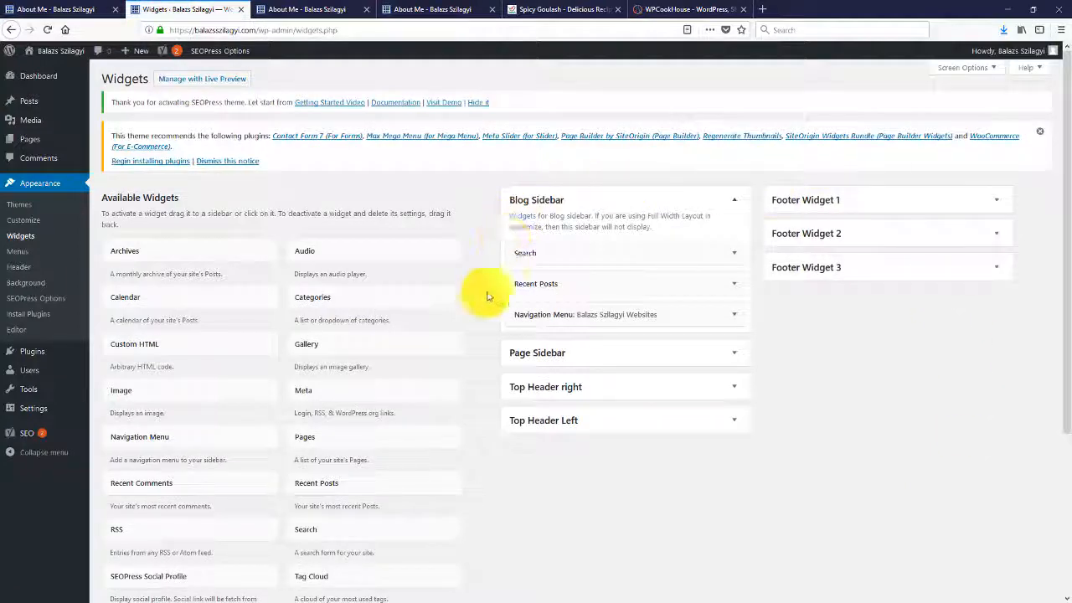
left_click(32, 8)
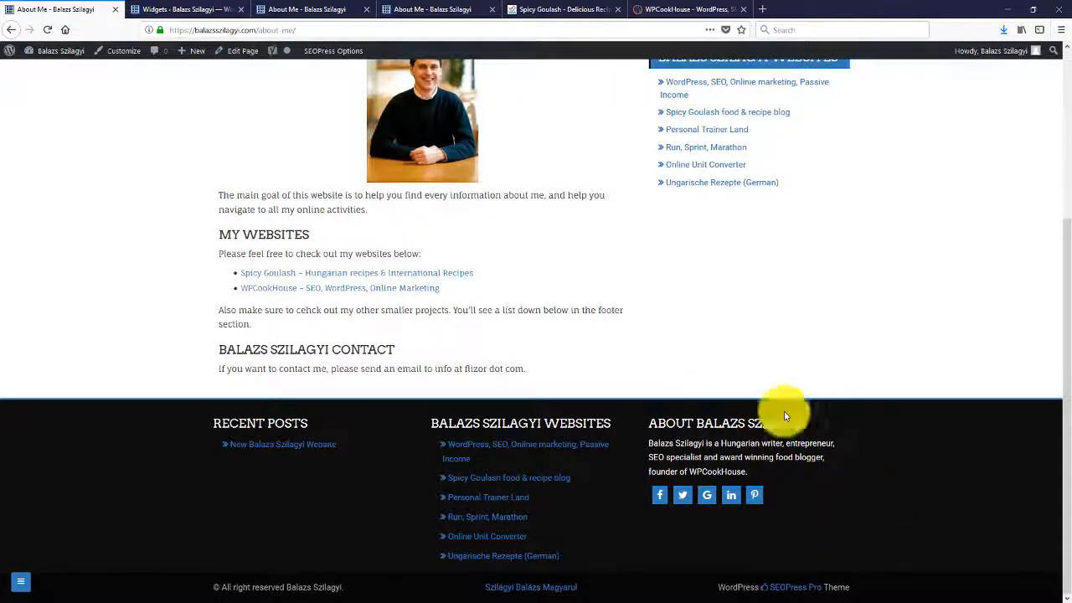
left_click(180, 8)
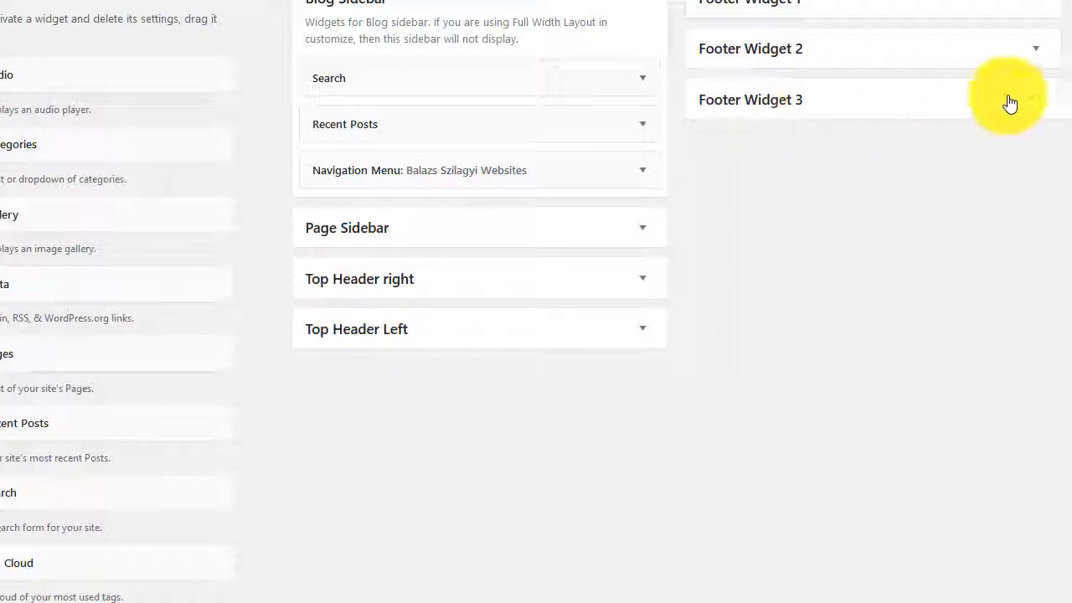
- Add a Navigation Menu widget below the social profile in Footer Widget 3, assign the About menu to it and save
left_click(1035, 101)
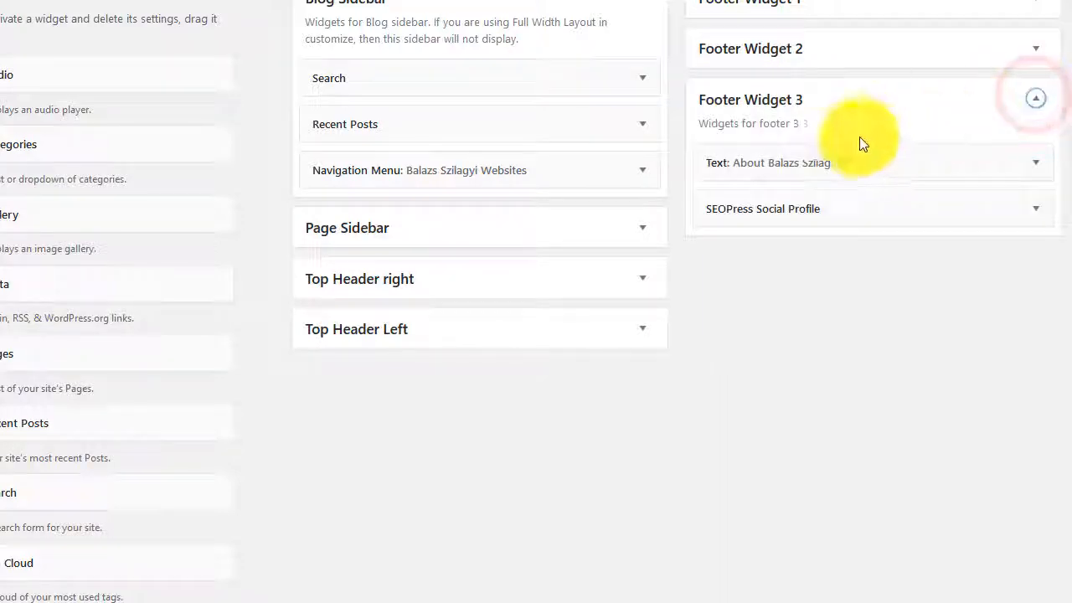
left_click_drag(732, 172, 862, 167)
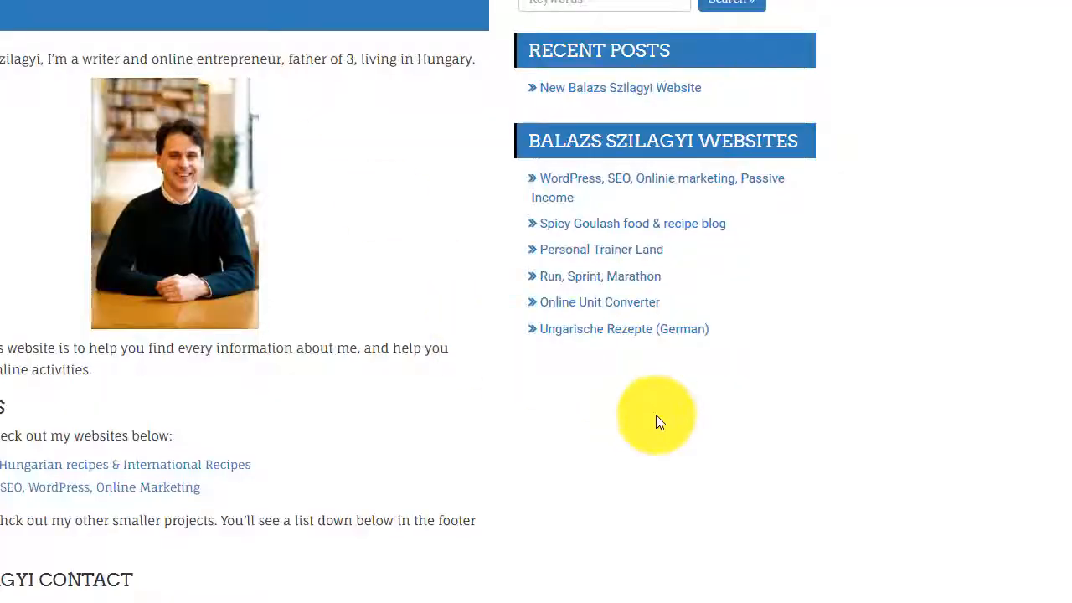
scroll(658, 414, "down", 4)
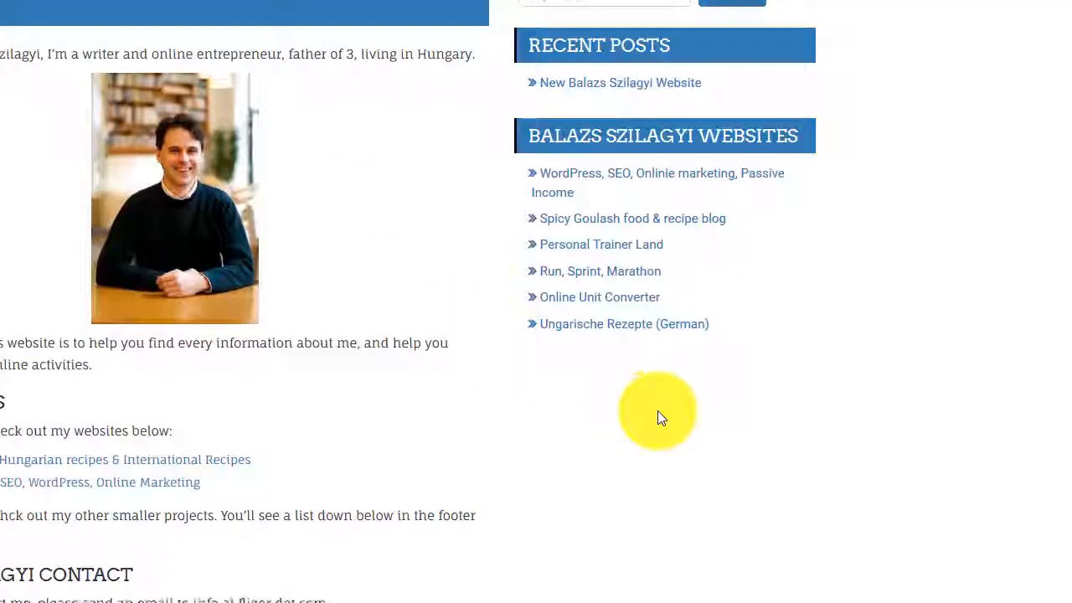
scroll(657, 412, "up", 4)
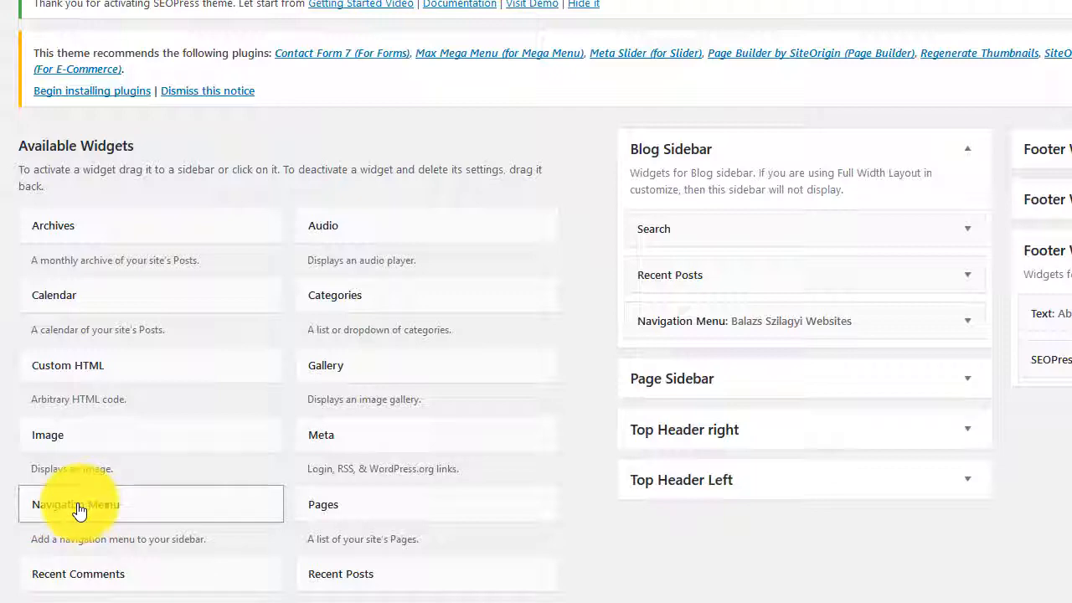
left_click_drag(78, 506, 790, 406)
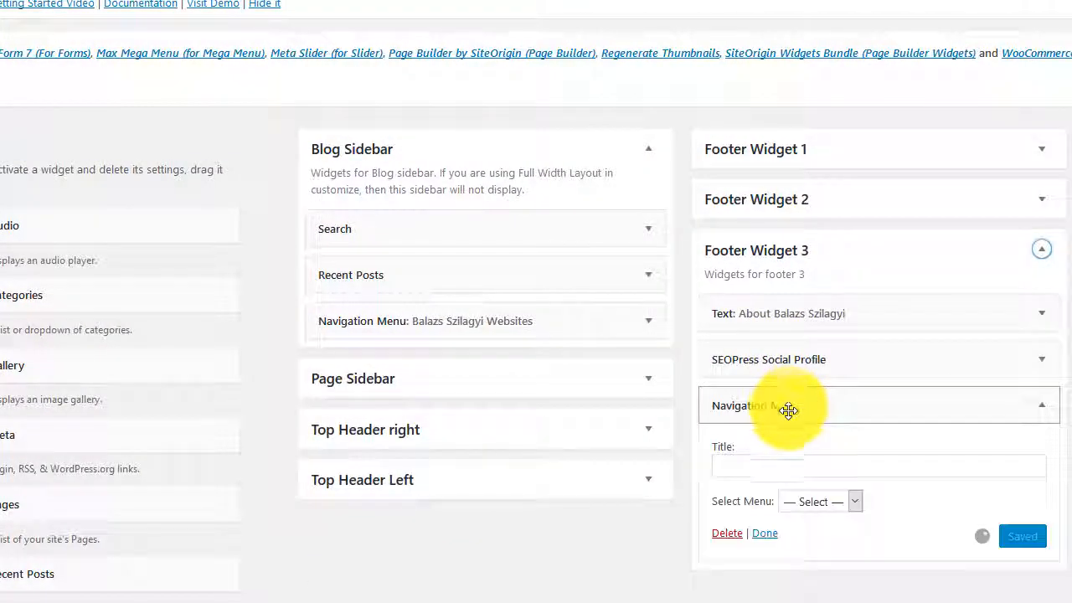
left_click(856, 501)
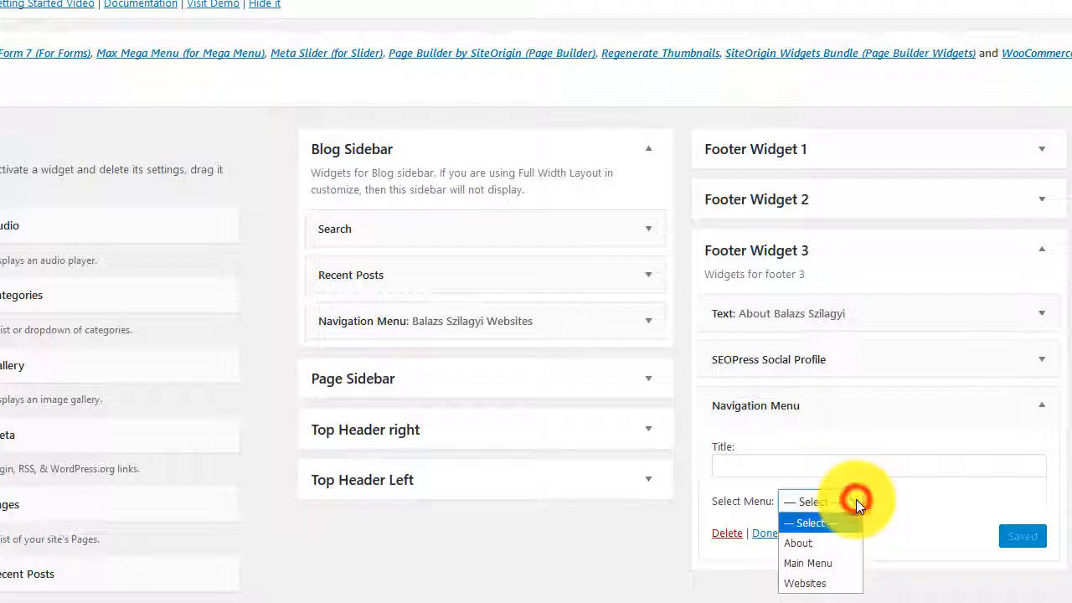
left_click(826, 541)
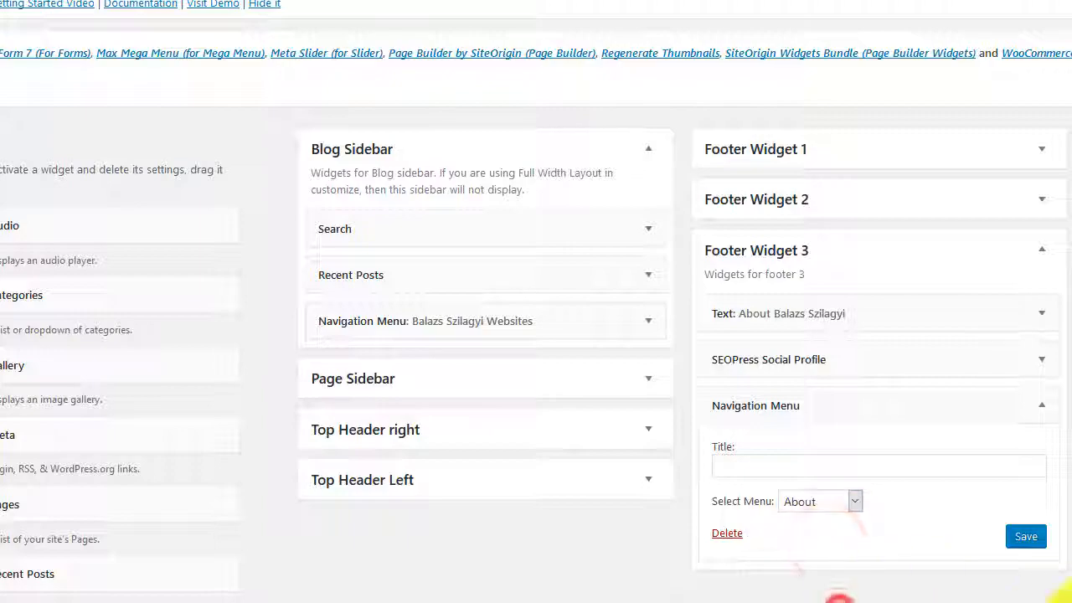
left_click(1026, 538)
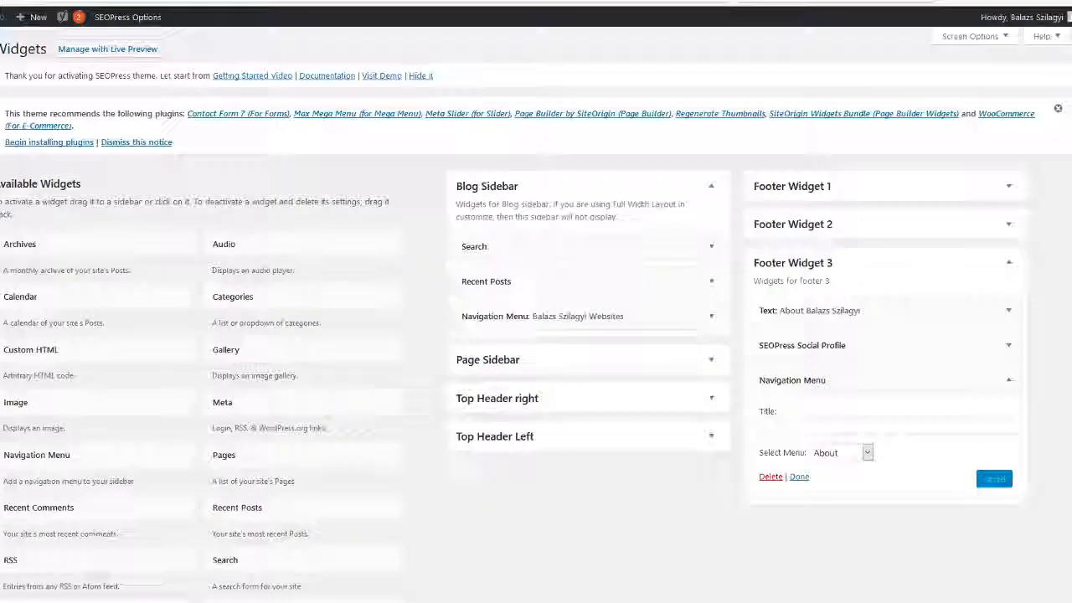
- Reload the published About Me page and test the About Me link in the footer
left_click(80, 12)
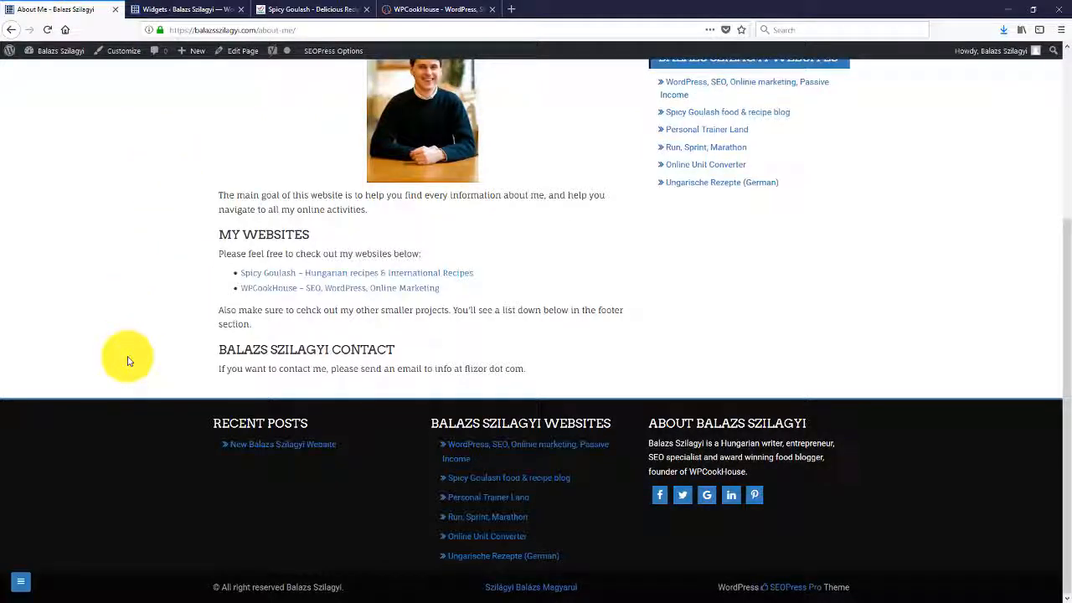
key("F5")
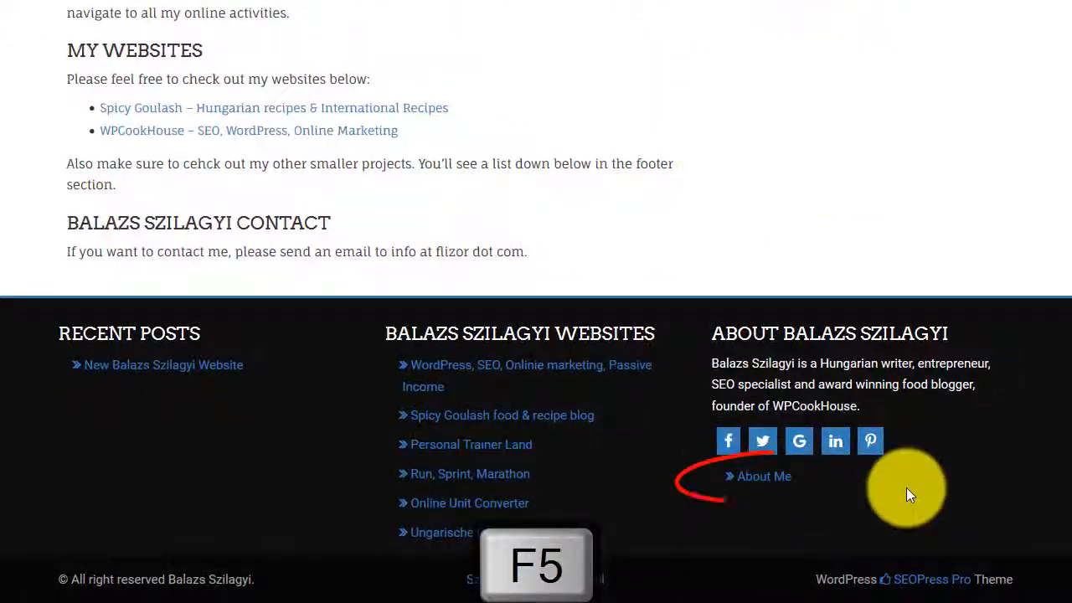
left_click(766, 479)
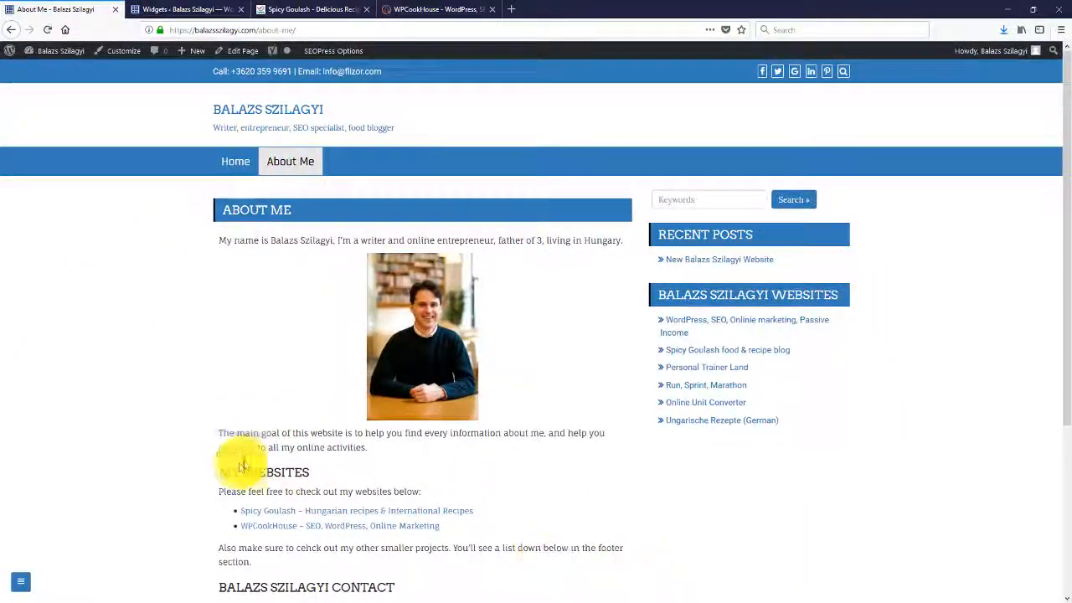